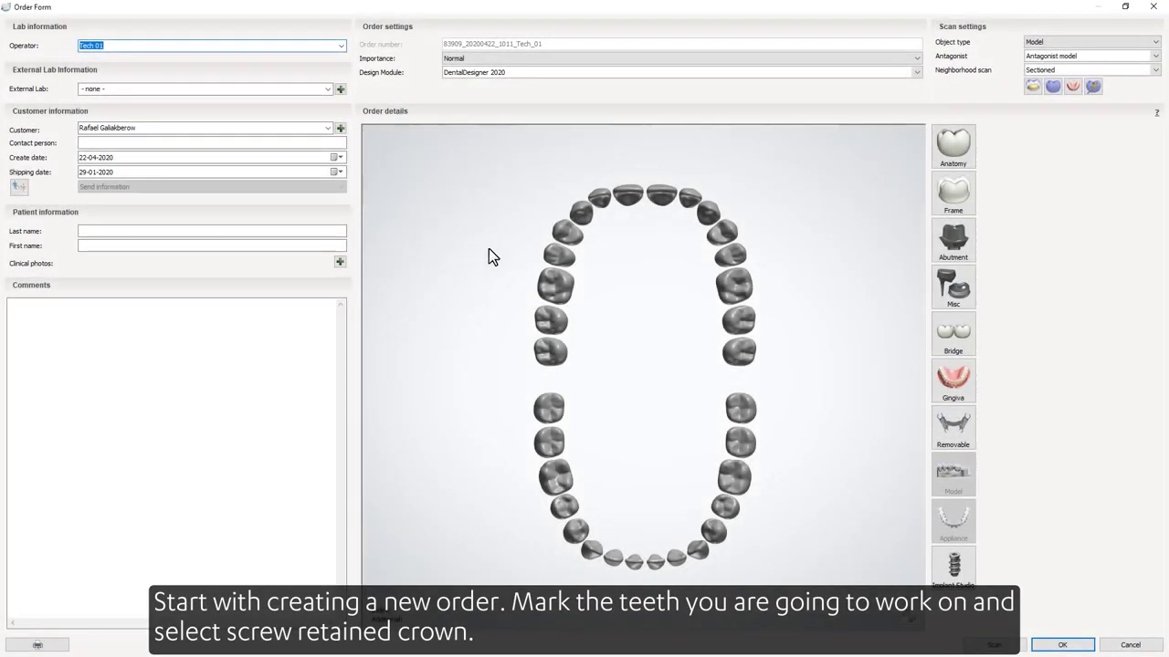
Mark upper teeth 16, 14, 12, 22, 24 and 26 as zirconia screw-retained crowns with the 3Shape Implant 4.3 mm system
click(544, 288)
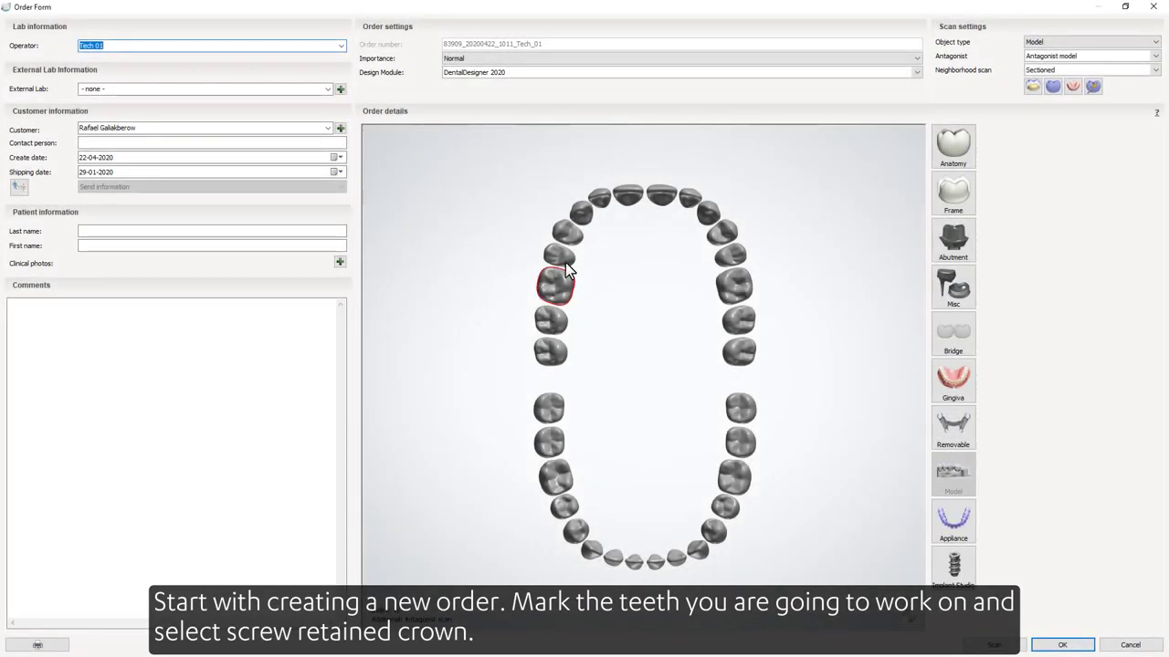
click(565, 232)
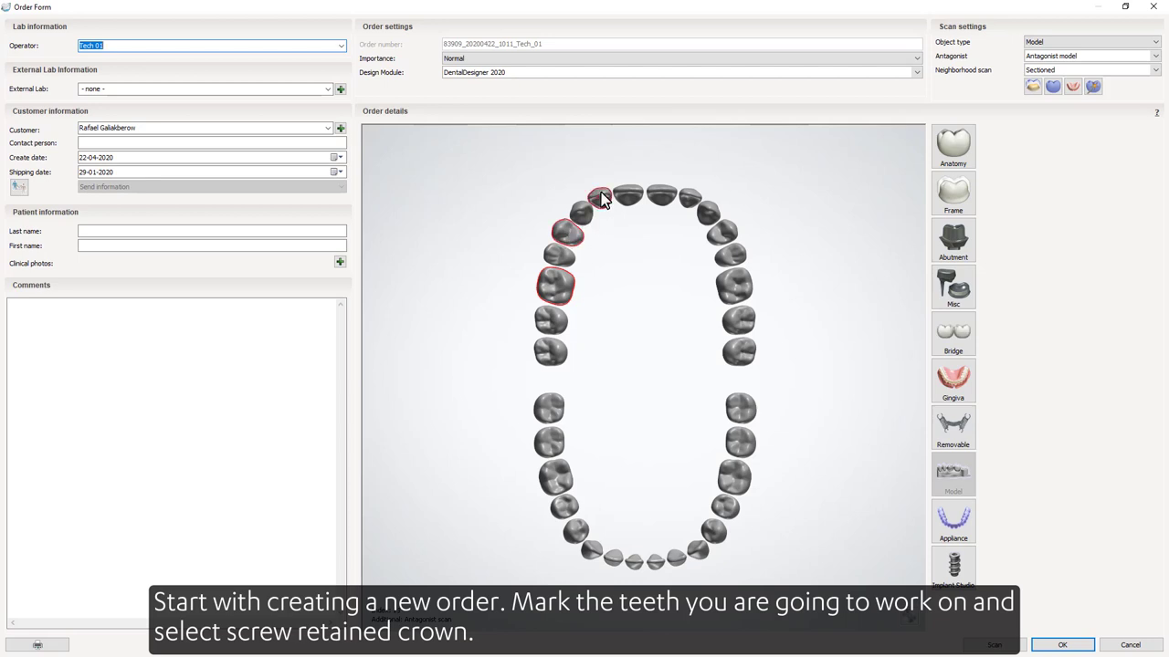
click(690, 199)
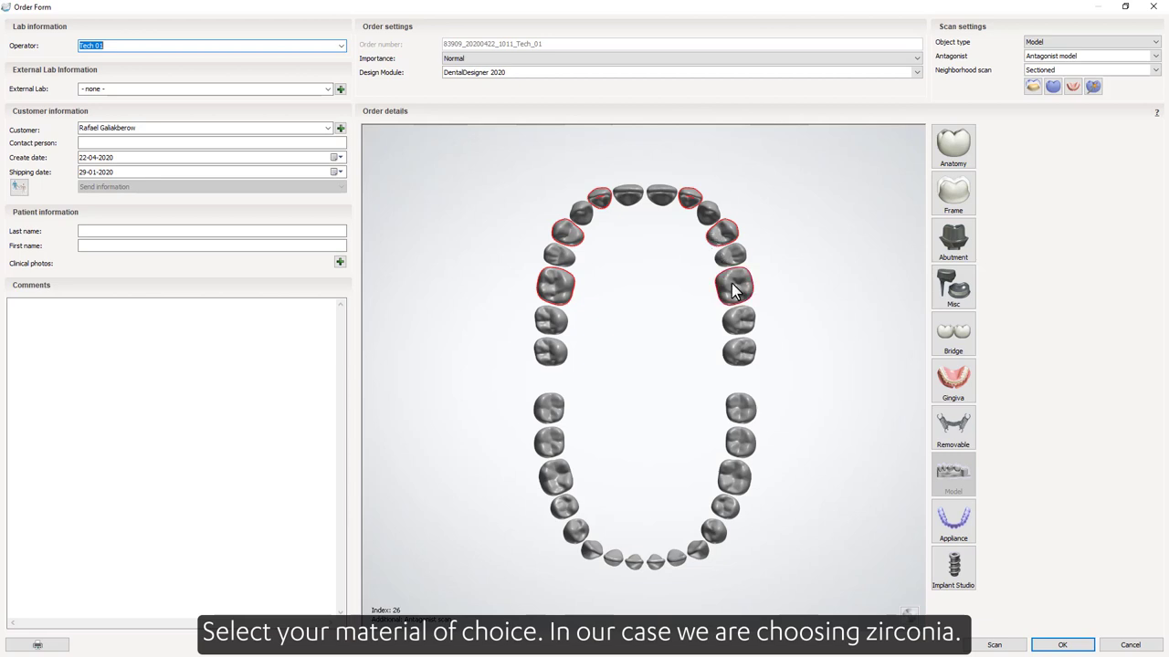
click(952, 239)
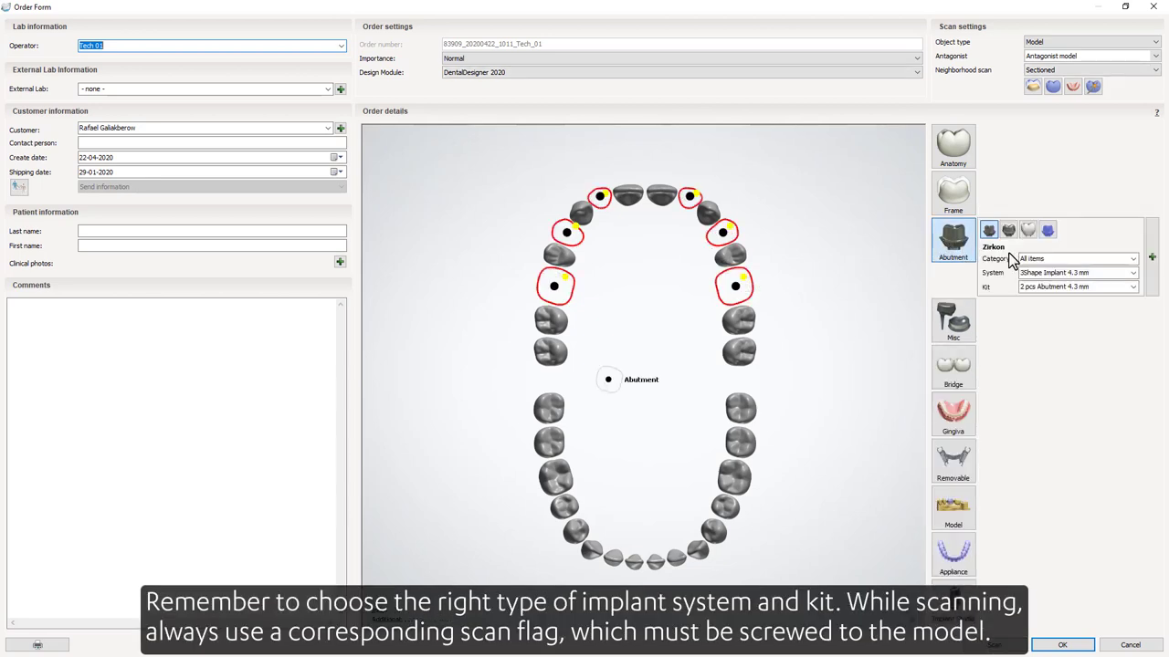
click(1034, 232)
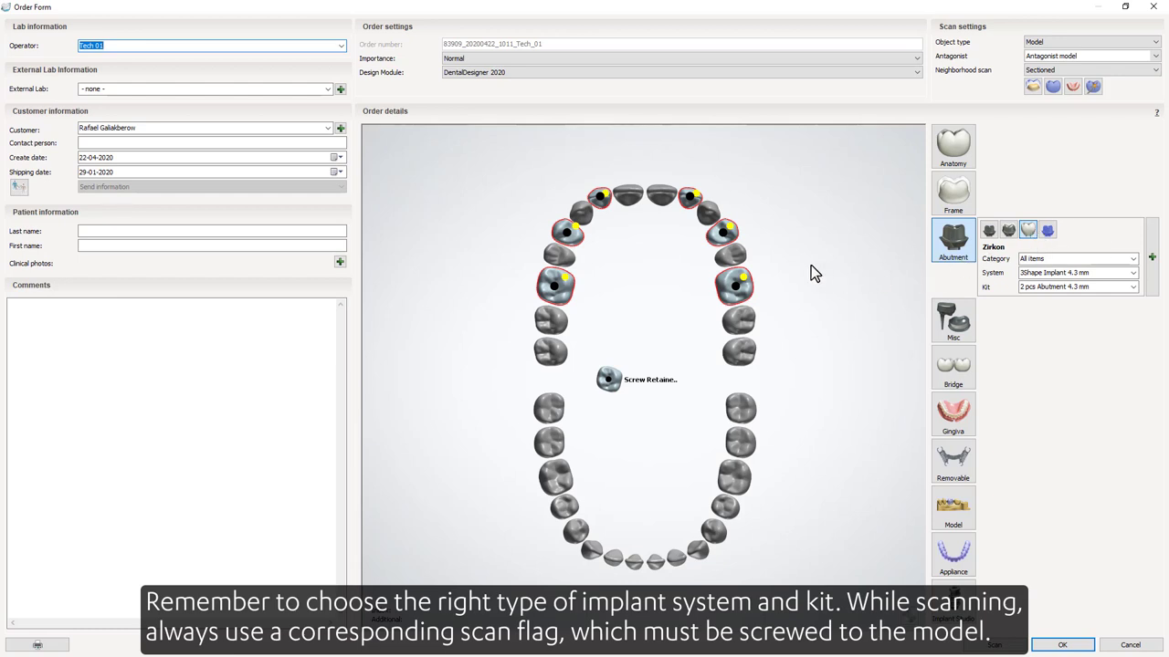
click(840, 288)
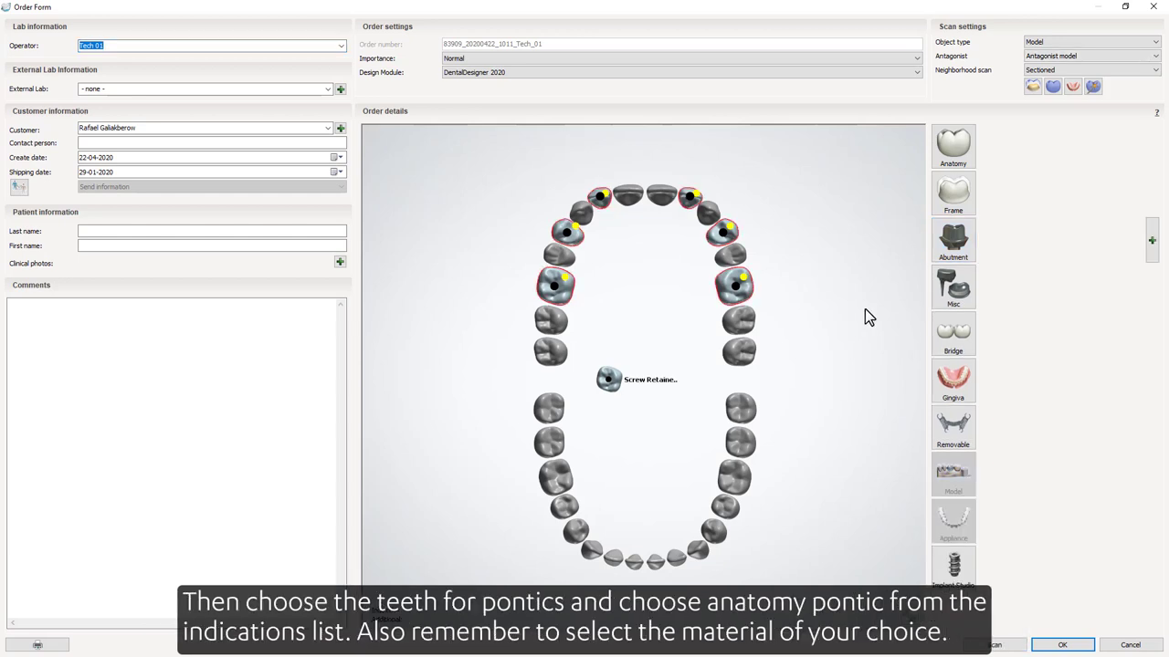
Mark the upper teeth between the screw-retained crowns, 15, 13, 11, 21, 23 and 25, as zirconia anatomy crown pontics
mouse_move(558, 256)
mouse_down()
mouse_move(626, 193)
mouse_move(663, 201)
mouse_up()
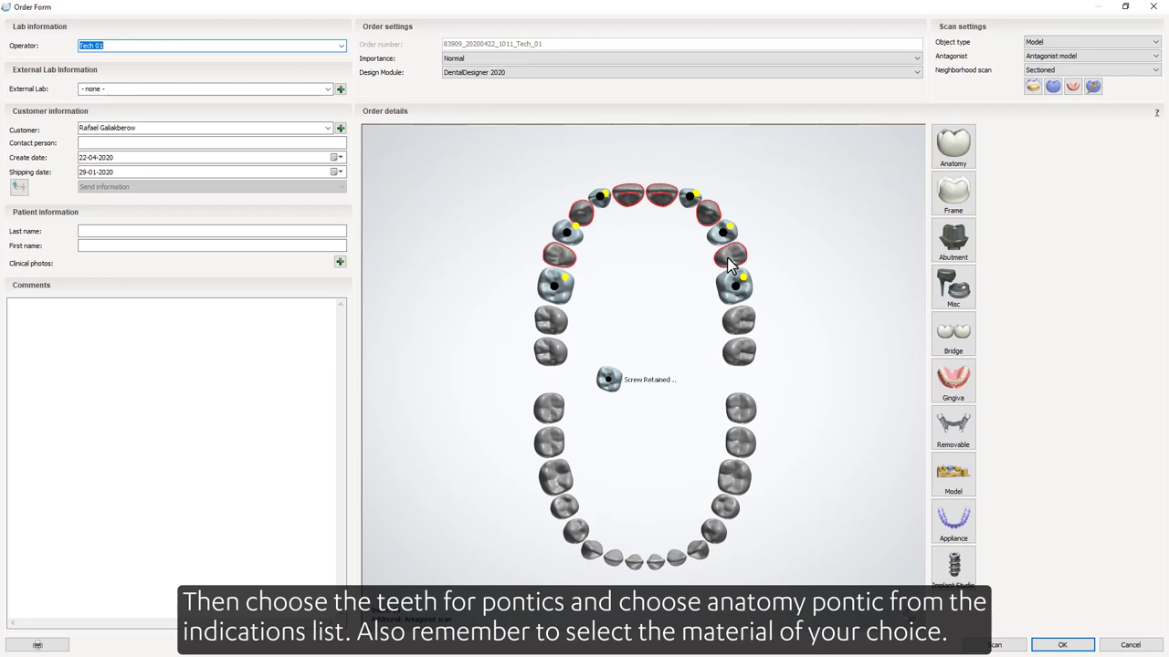
click(953, 146)
click(1008, 137)
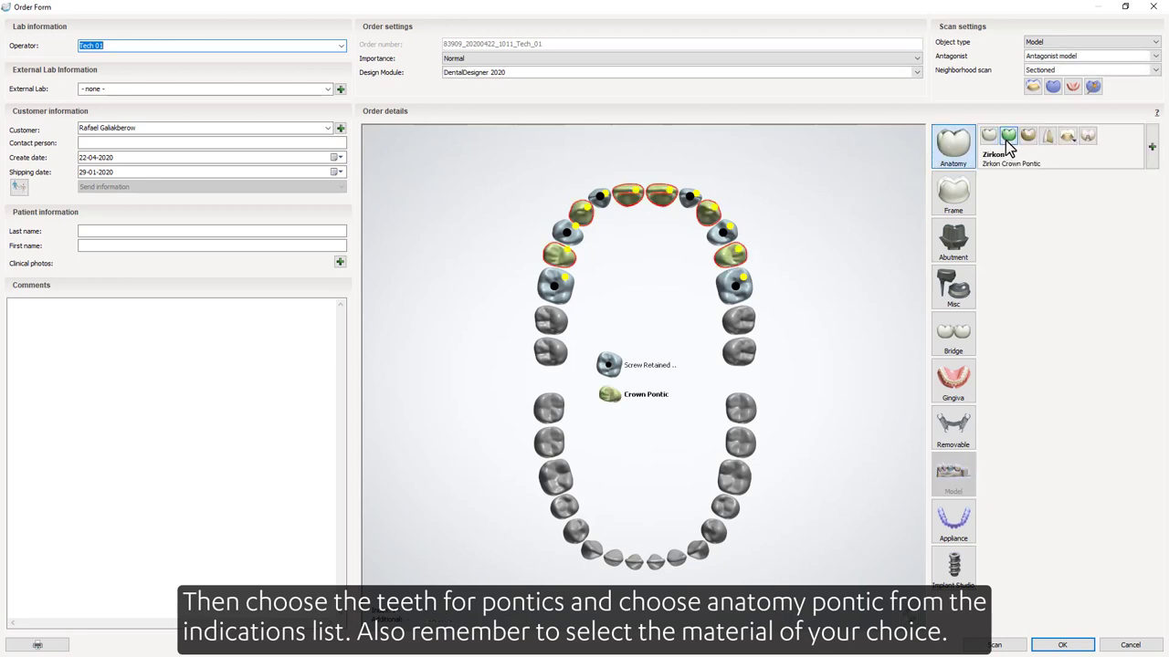
click(887, 288)
Select the whole upper span from tooth 16 to 26 and add gingiva to it
click(566, 285)
mouse_move(575, 265)
mouse_down()
mouse_move(567, 249)
mouse_move(590, 227)
mouse_move(667, 205)
mouse_move(703, 218)
mouse_move(735, 288)
mouse_up()
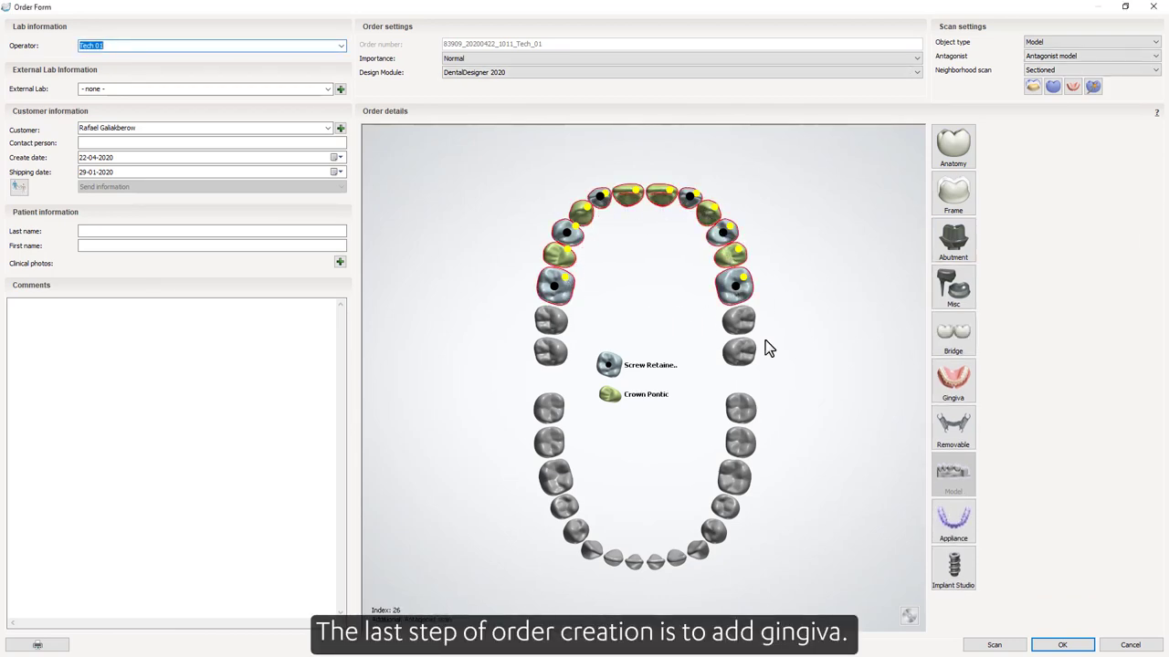
click(952, 380)
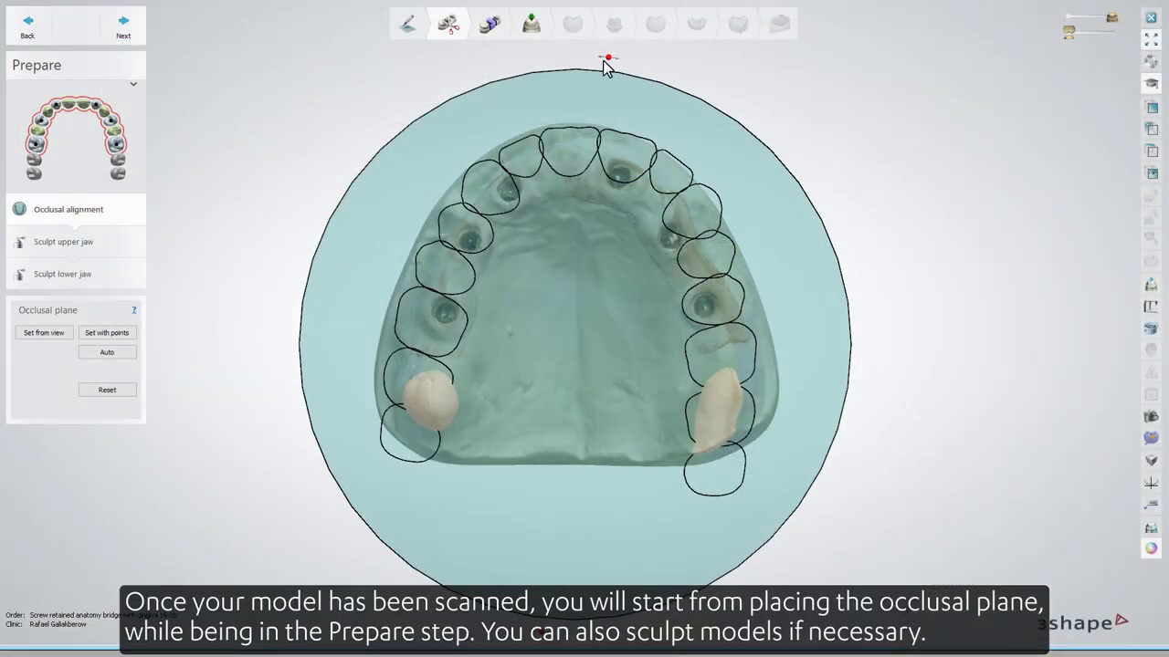
Rotate the occlusal plane to line up the tooth outlines with the upper arch and proceed past jaw sculpting to segmentation
drag(603, 60, 553, 53)
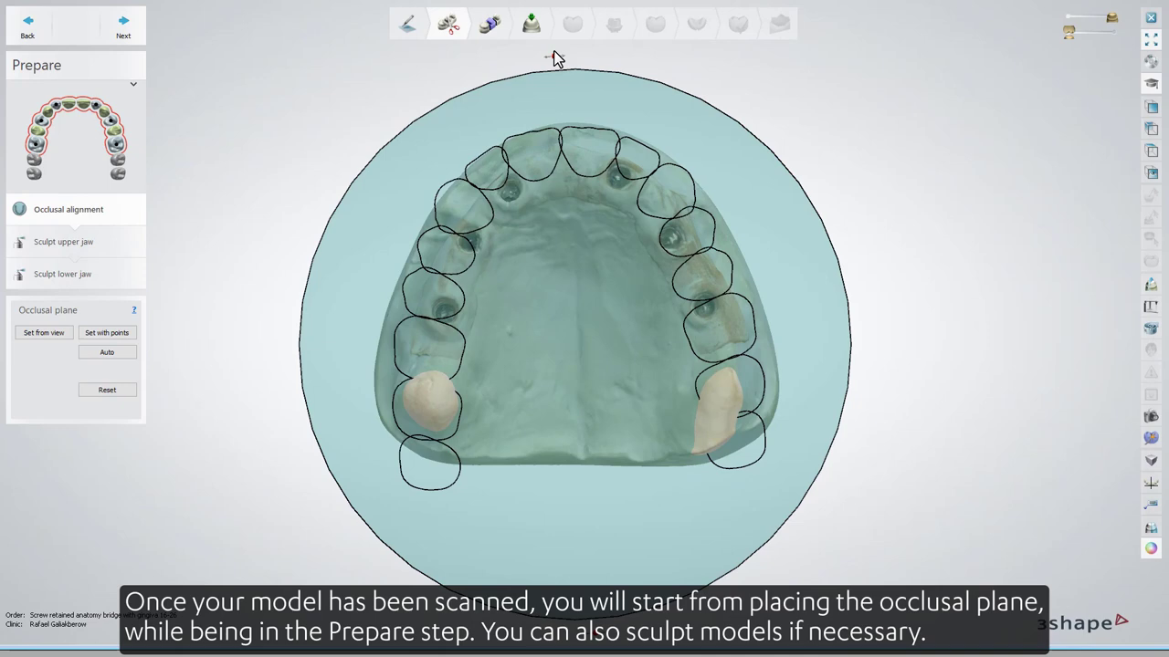
click(143, 33)
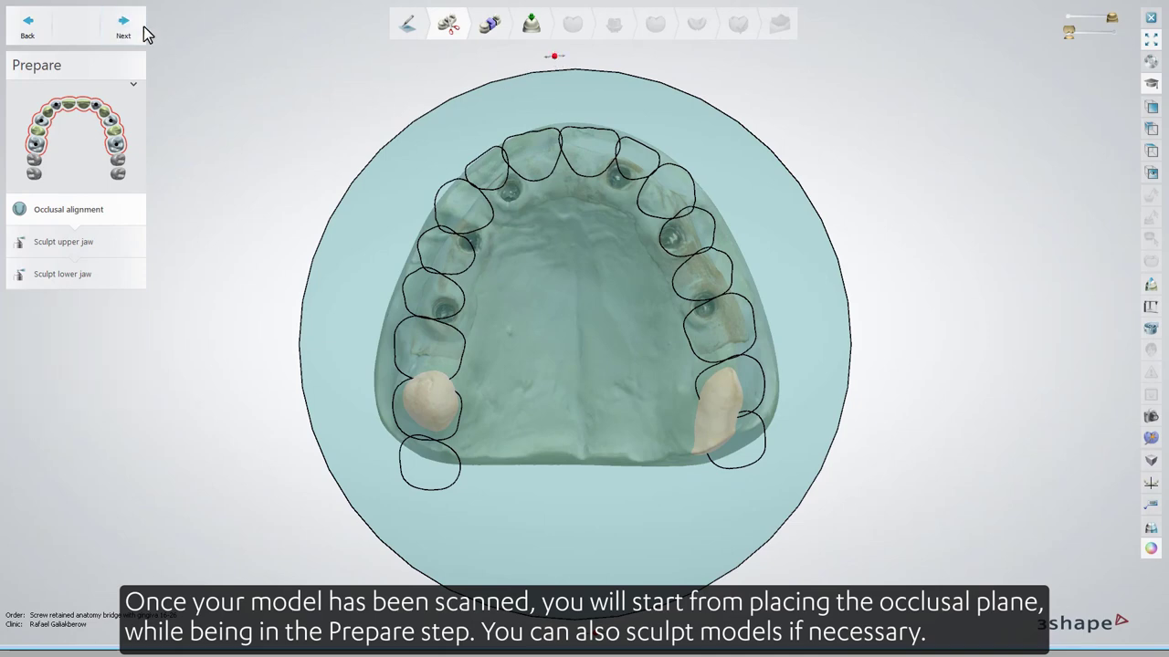
click(142, 35)
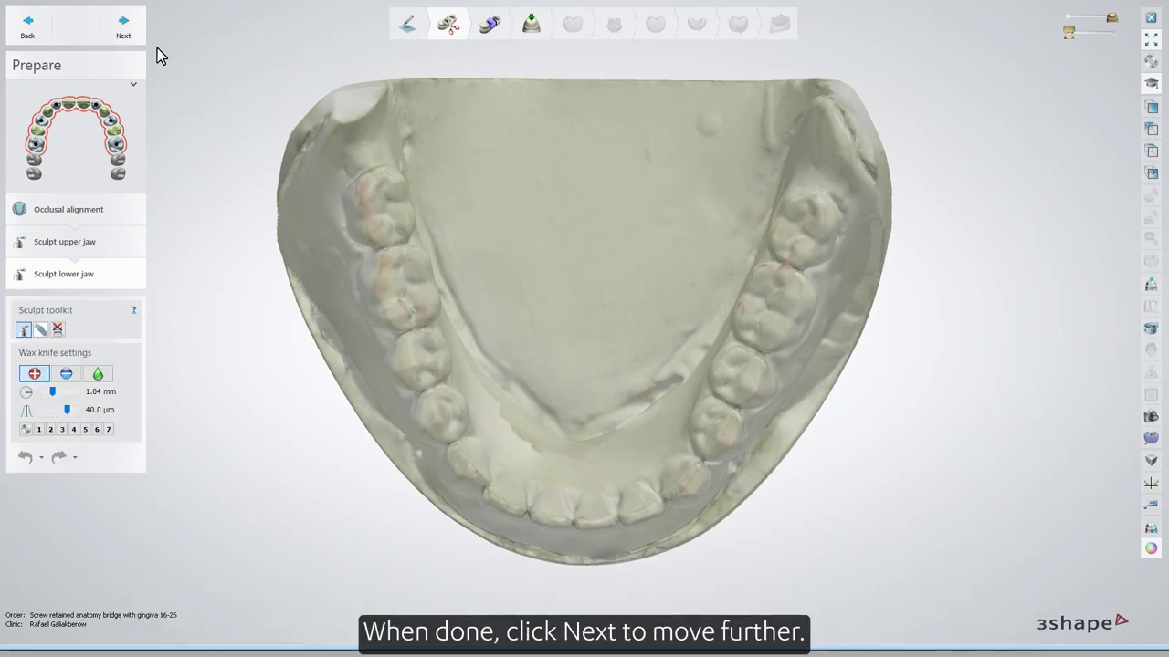
click(142, 36)
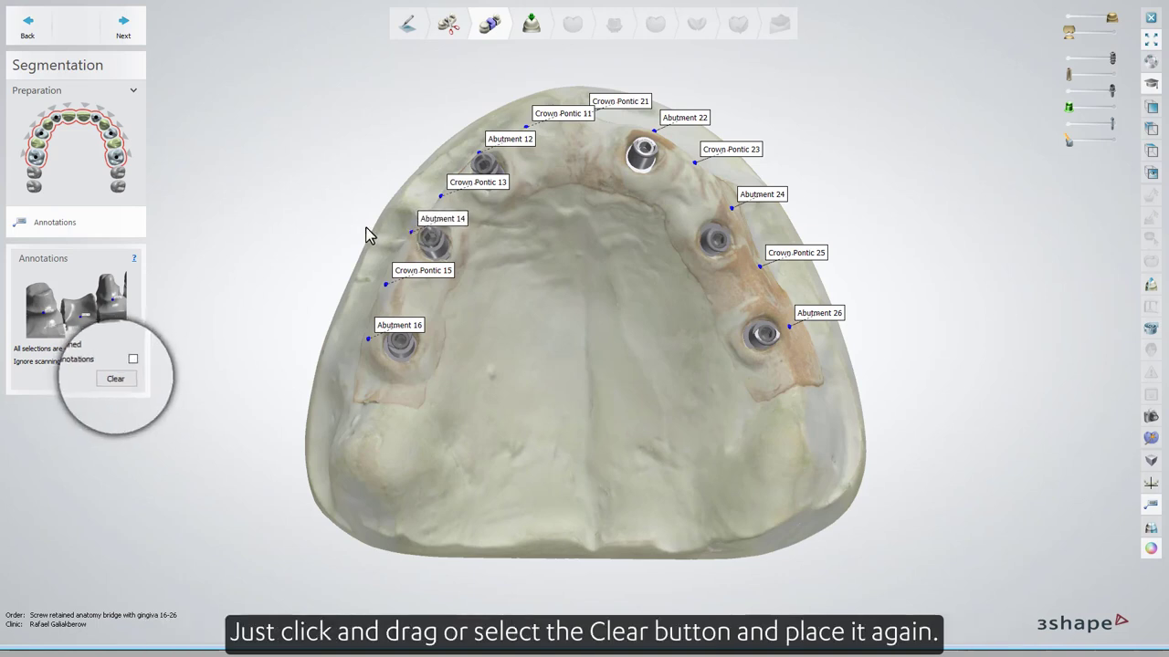
Accept the tooth annotations and set the bridge's insertion direction from the view, looking more directly onto the upper jaw's implants
click(123, 28)
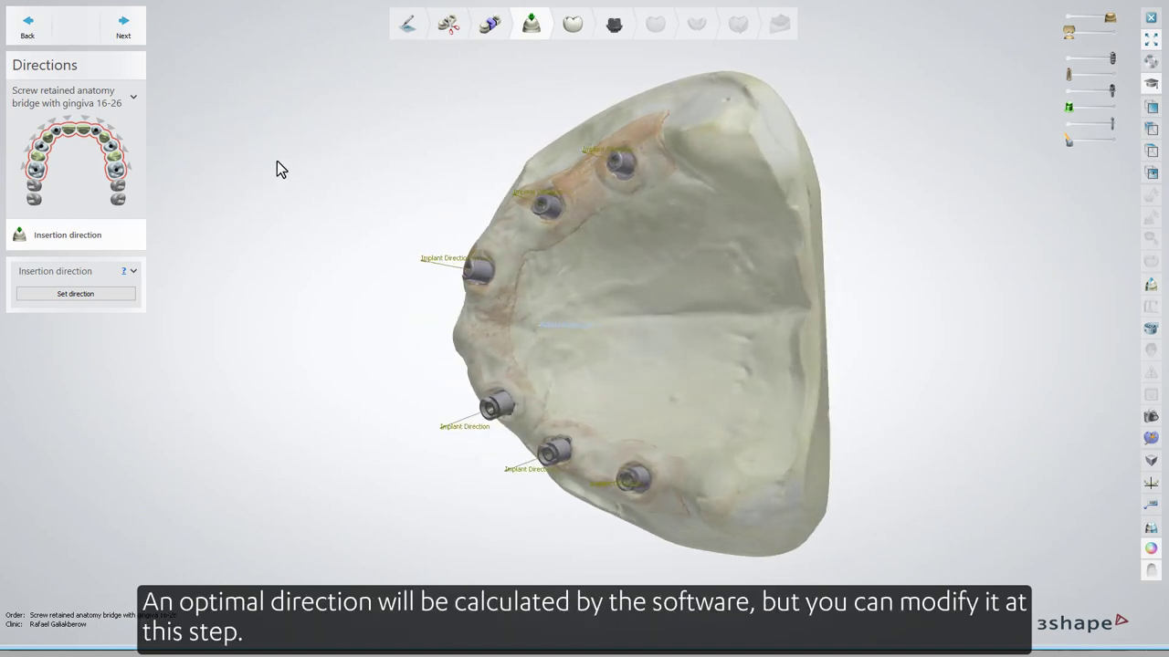
click(76, 294)
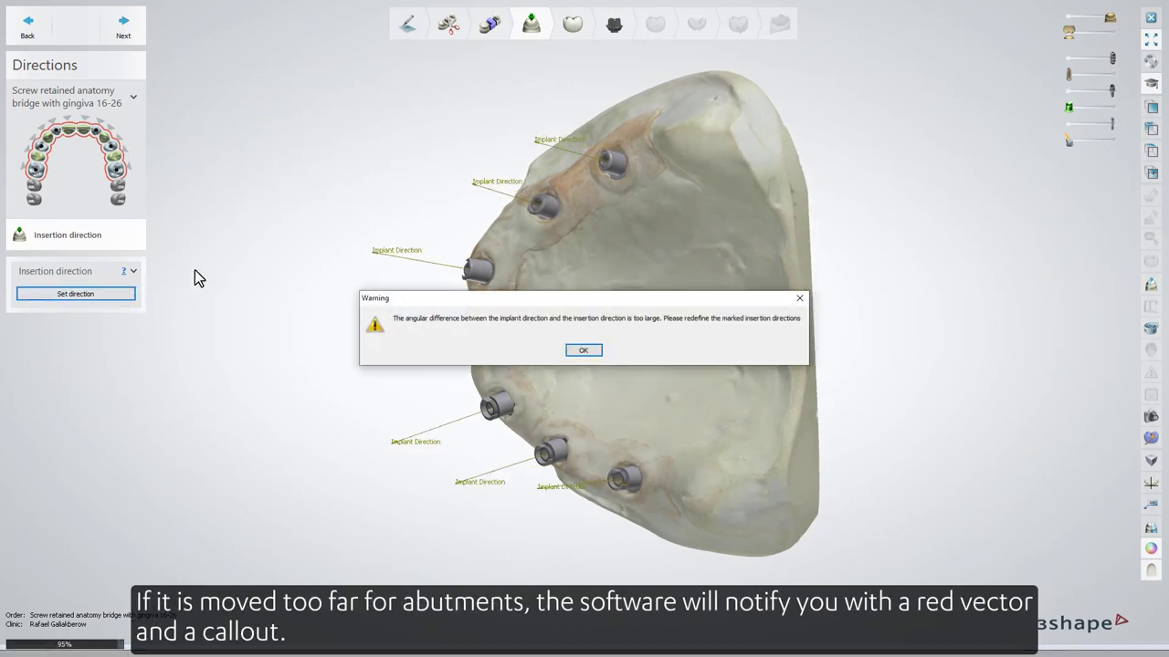
click(571, 350)
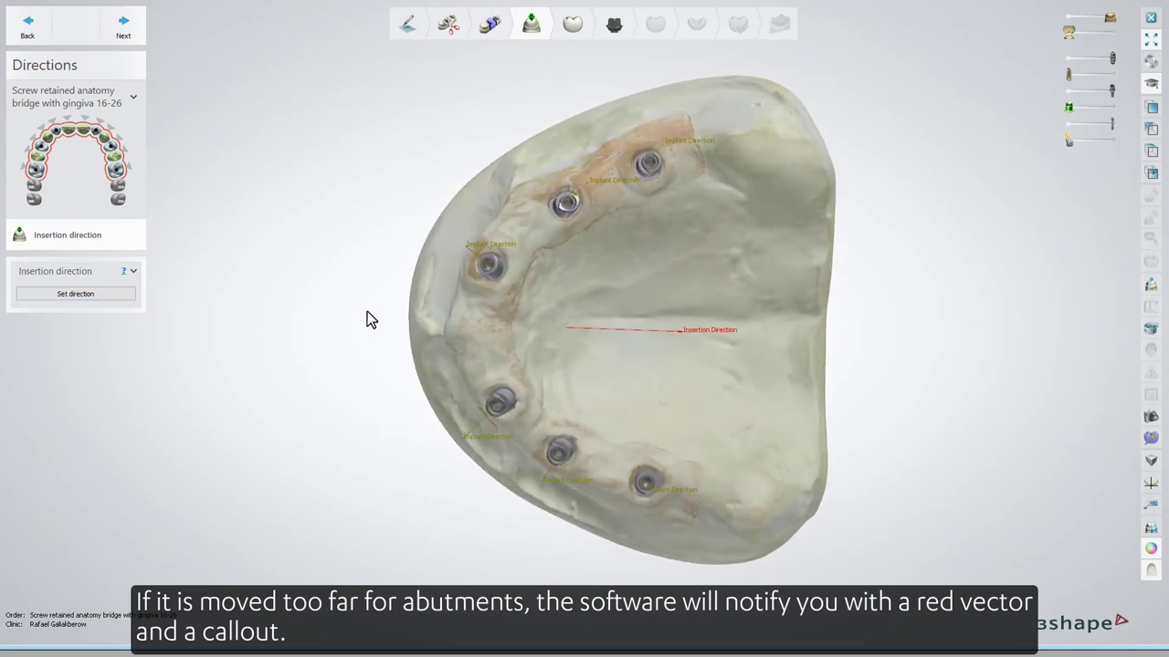
click(131, 293)
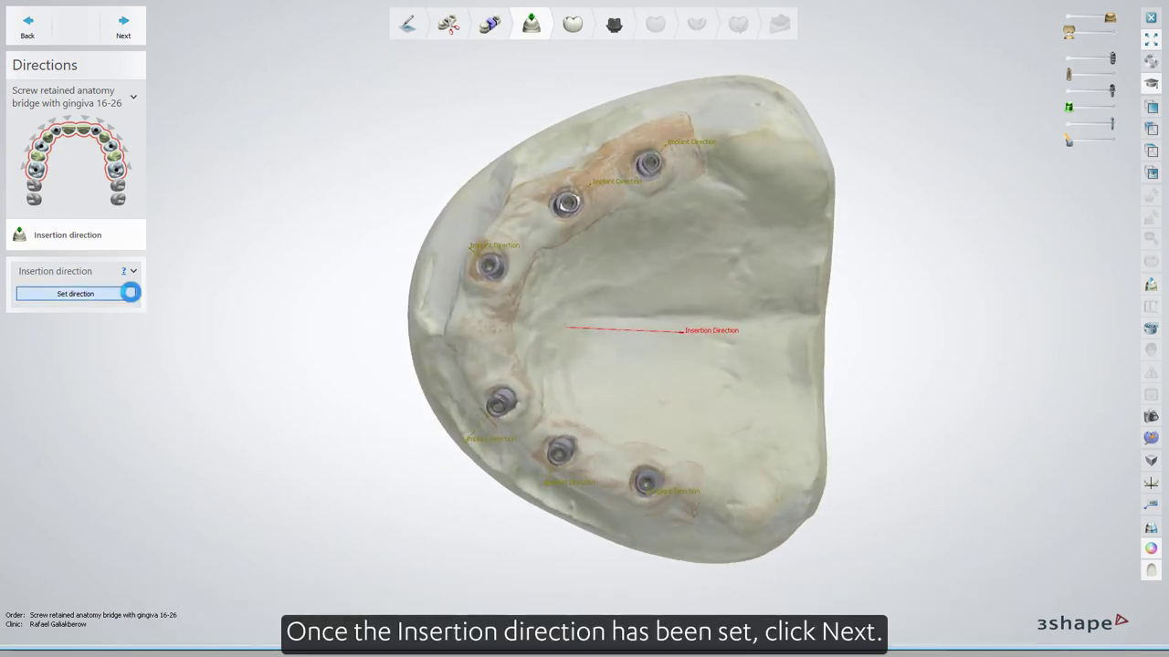
click(137, 29)
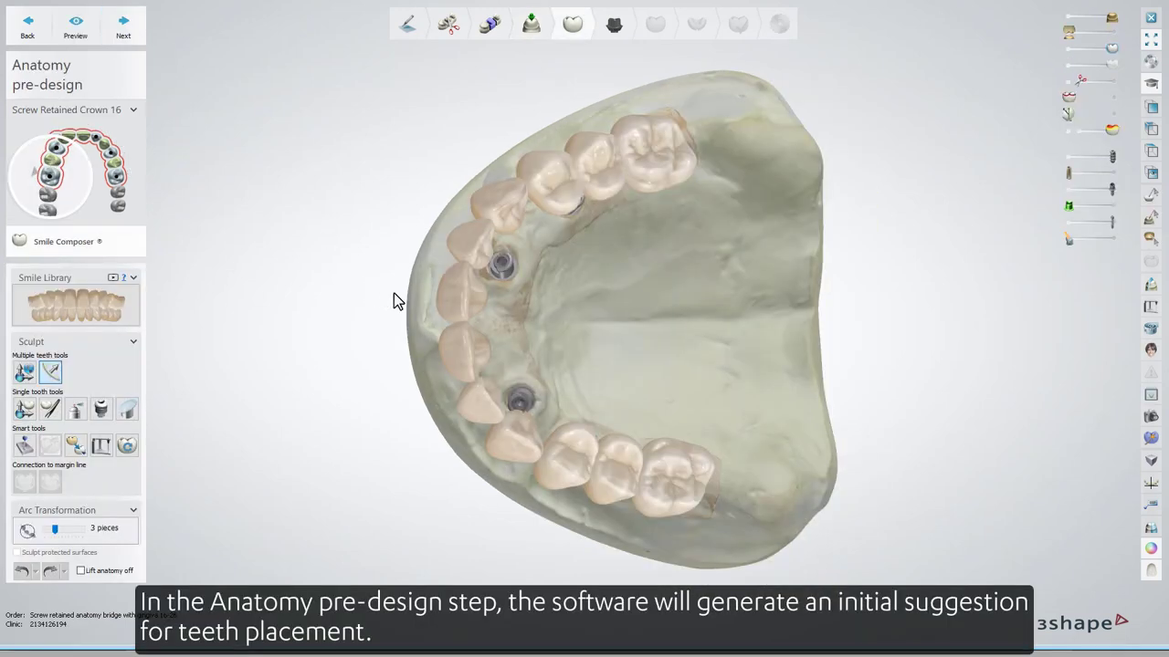
Reshape the front of the arch with a 3-piece Arc Transformation, moving pontic 21 and the lateral incisor at 12 inward over the ridge
mouse_move(457, 295)
drag(457, 294, 487, 302)
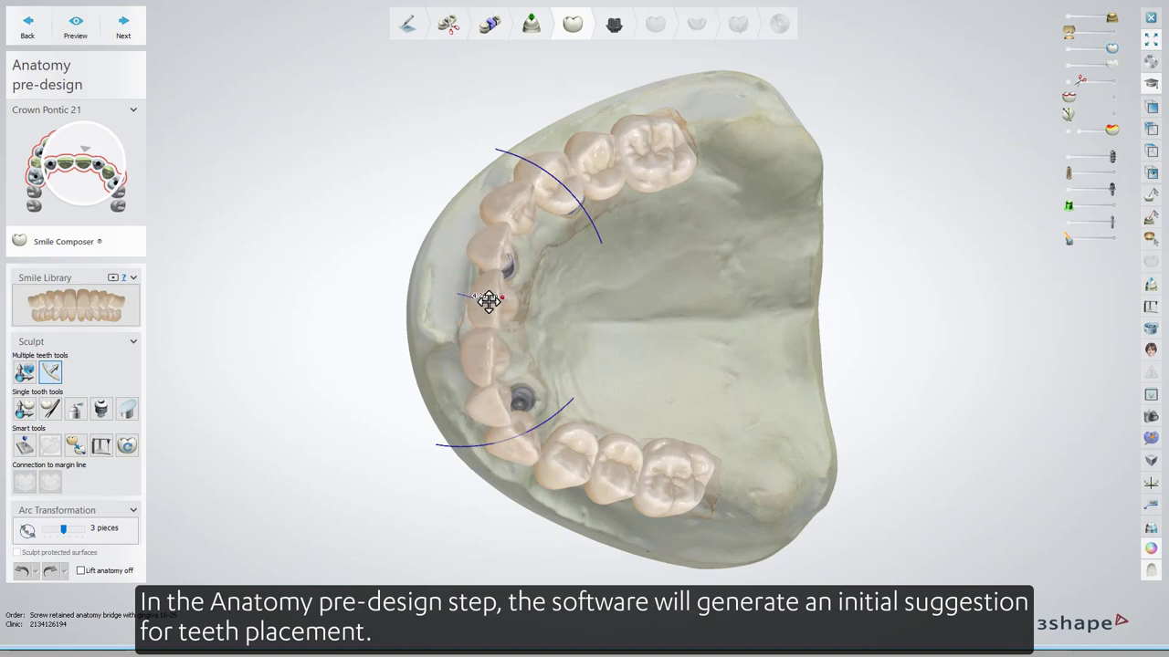
drag(494, 407, 501, 390)
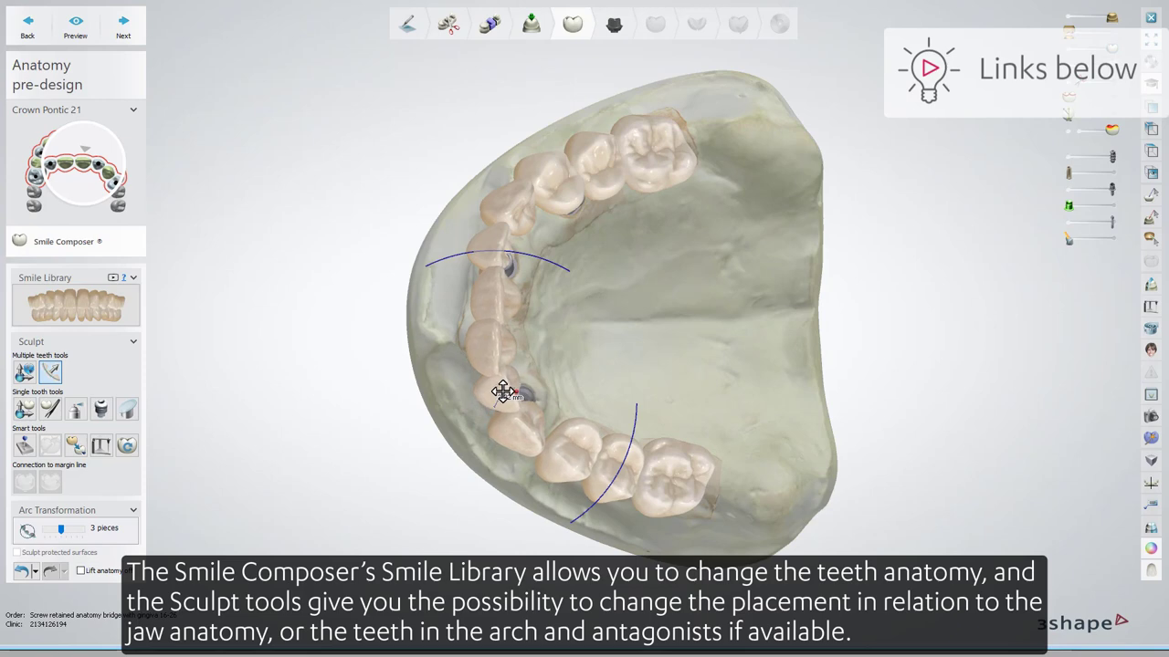
Fine-tune the central incisor pontics' placement with the individual tooth transformation and proceed to the abutment design
right_drag(638, 291, 568, 320)
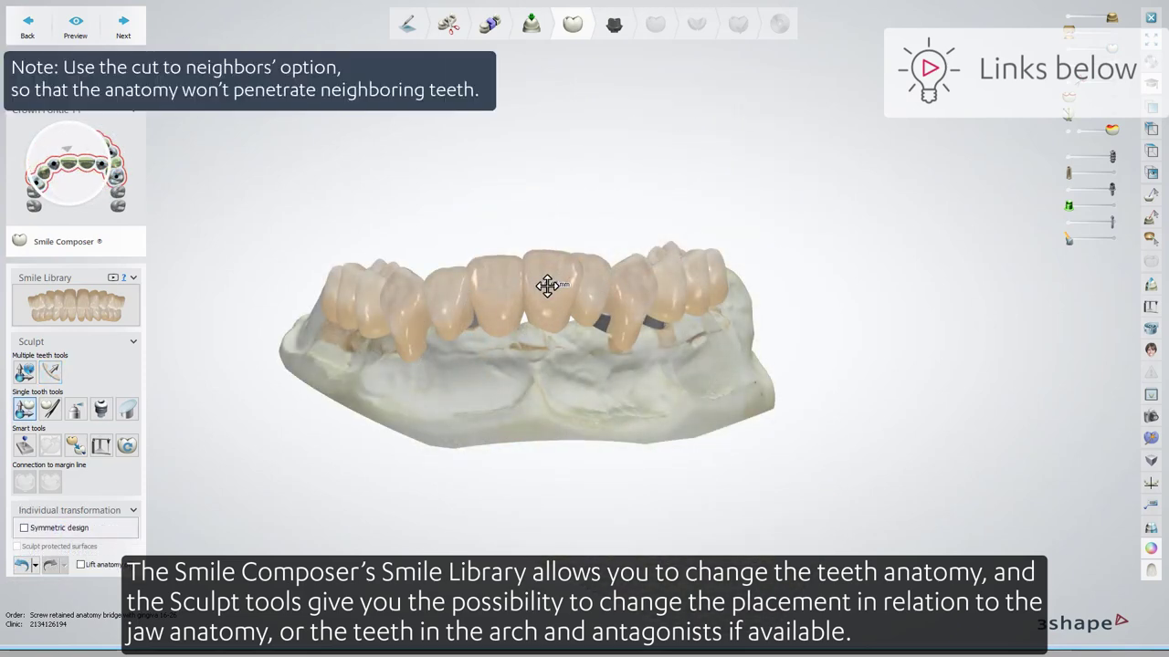
scroll(566, 298, up, 2)
drag(598, 279, 603, 281)
right_drag(743, 305, 611, 365)
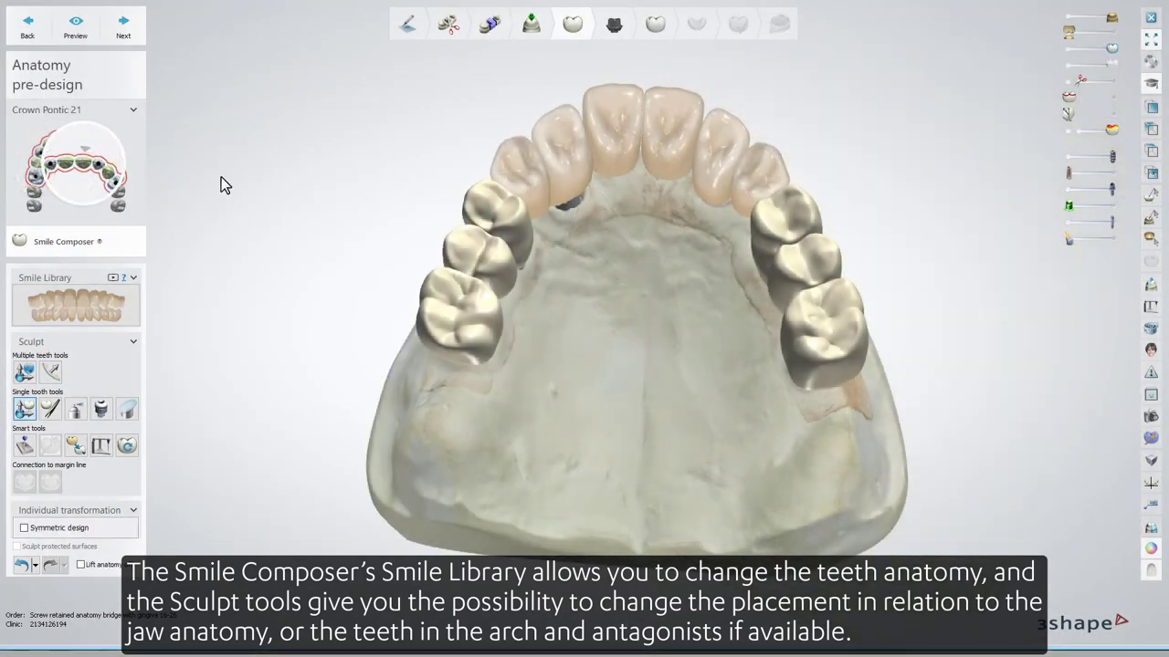
right_drag(274, 191, 283, 201)
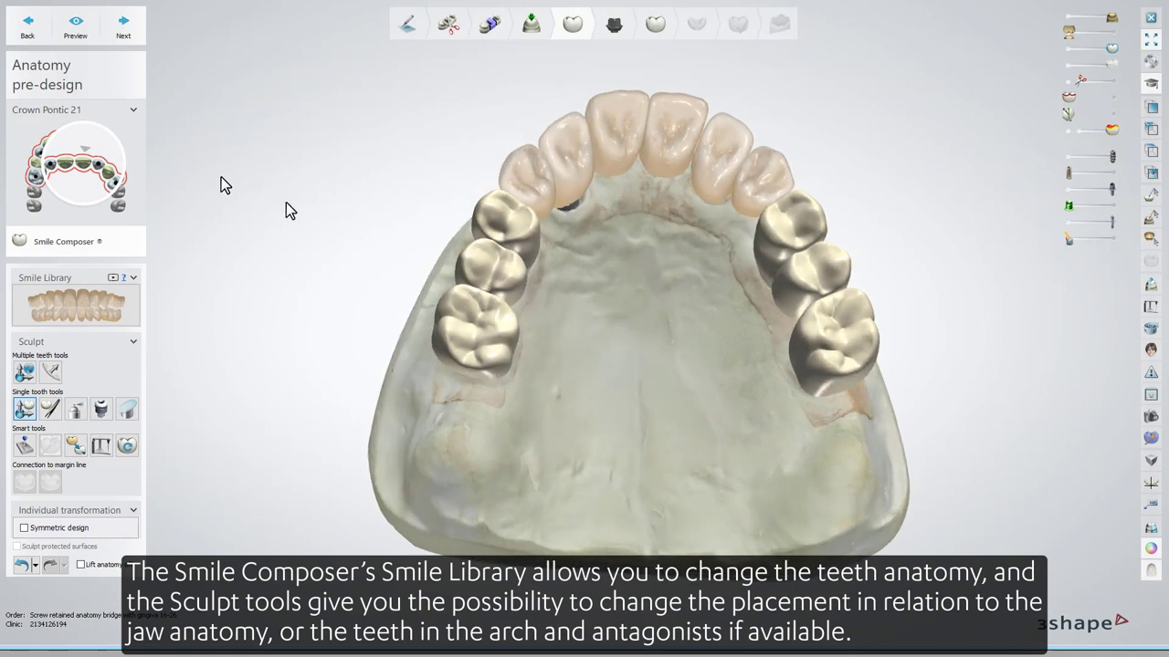
click(124, 28)
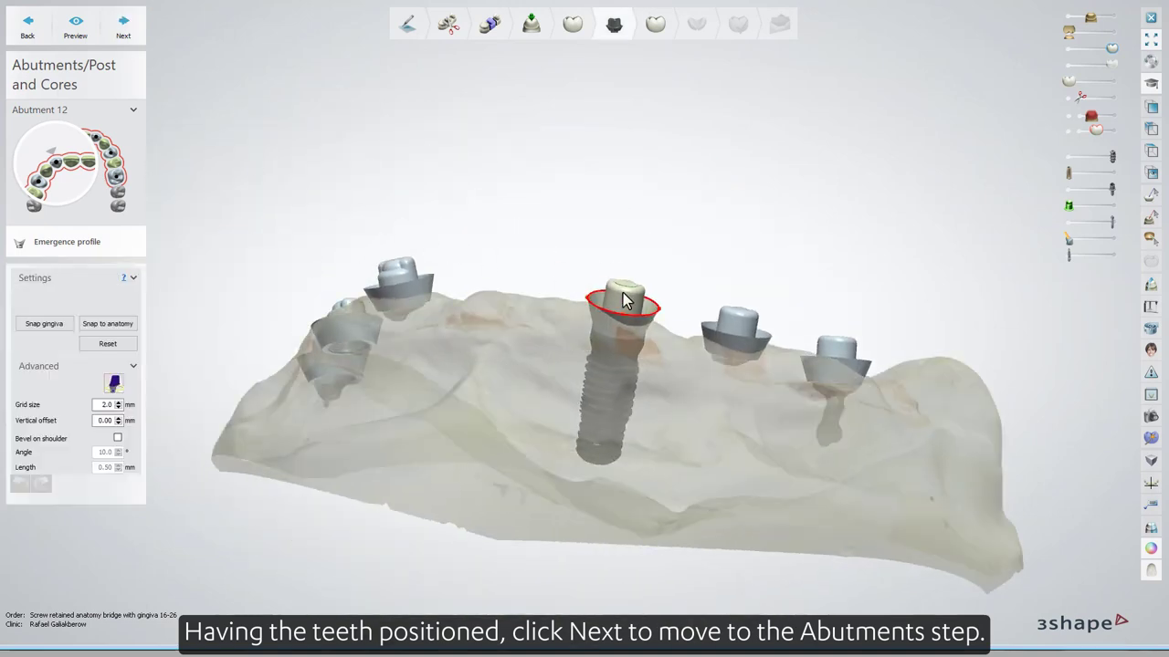
Adjust a control point of abutment 12's emergence profile, snap the profile to the anatomy, and accept the abutment
drag(659, 312, 660, 308)
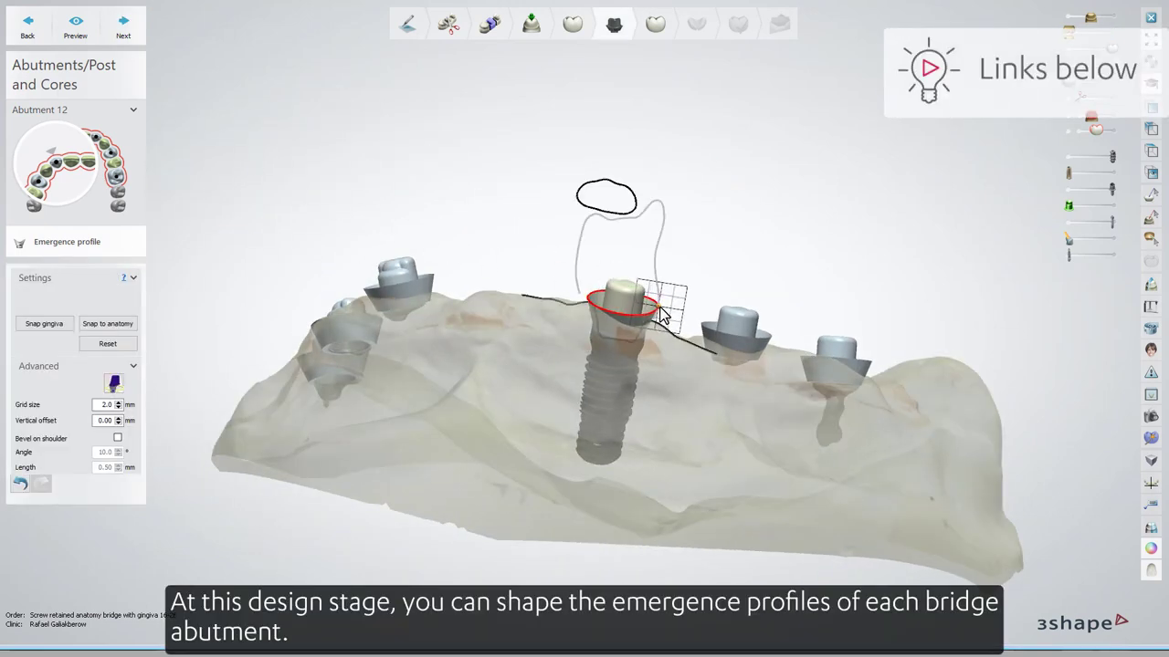
mouse_move(589, 305)
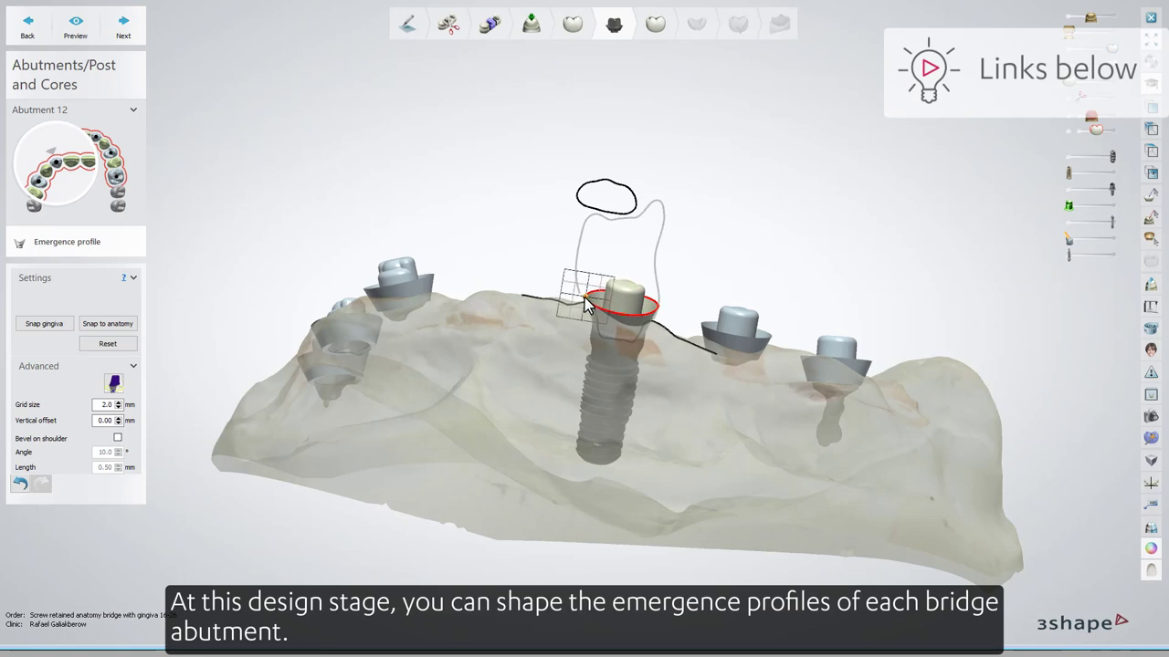
right_drag(590, 315, 635, 348)
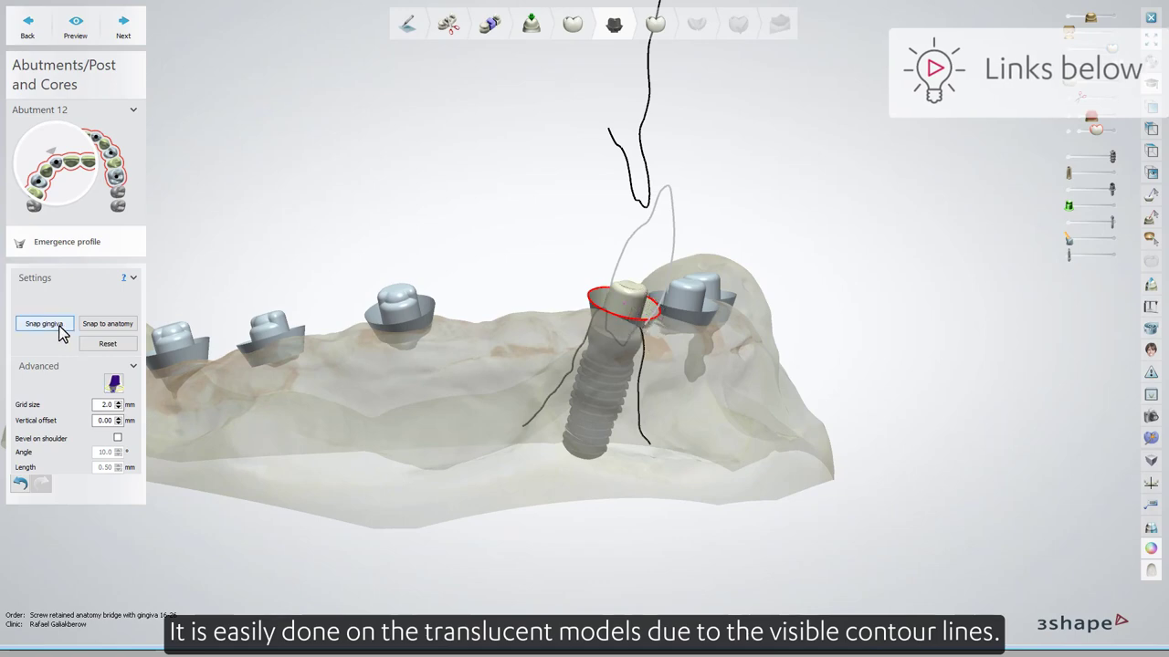
click(96, 325)
right_drag(517, 289, 411, 287)
click(131, 39)
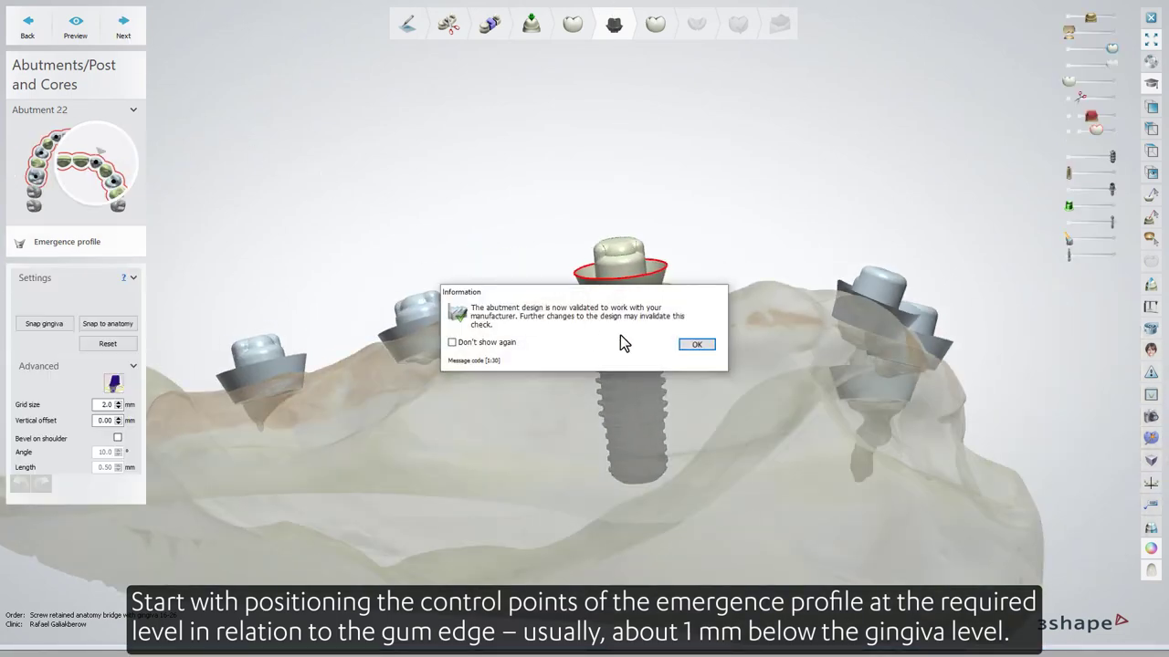
click(695, 345)
Reposition the control points on both sides of abutment 22's emergence profile, snap it to the anatomy, and accept the abutment
drag(668, 264, 674, 264)
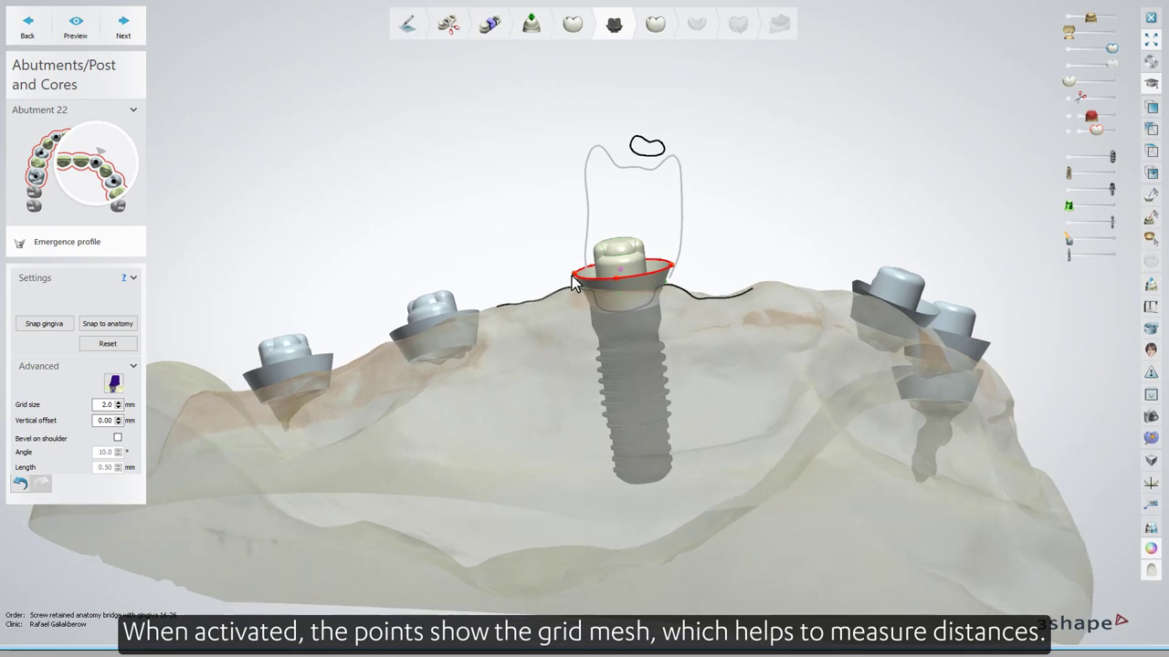
mouse_move(579, 274)
drag(579, 280, 584, 282)
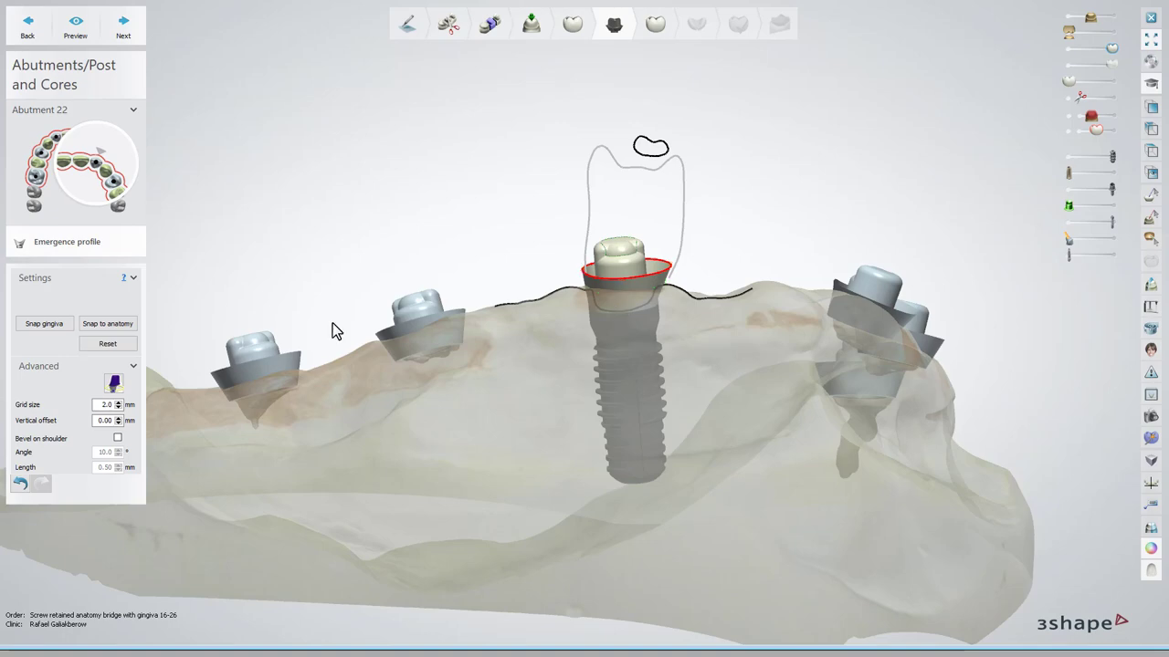
click(108, 323)
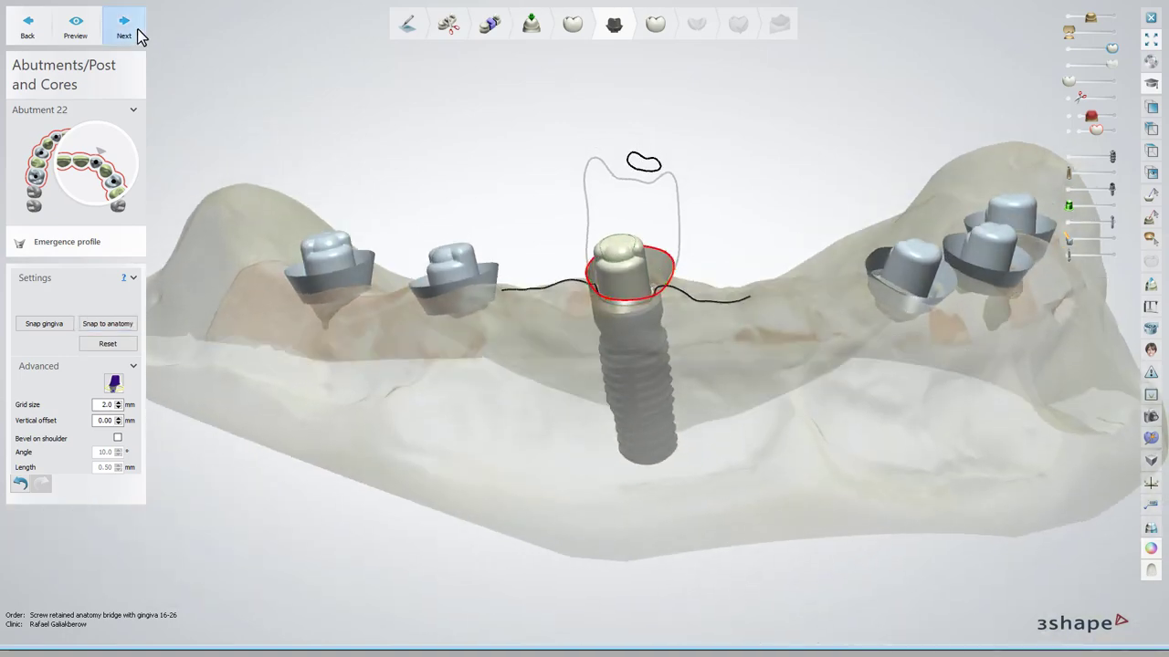
click(132, 30)
Compare gingiva and anatomy snapping on abutment 24's emergence profile, keep the gingiva snap, and accept the abutment design after previewing the crown connection
click(44, 325)
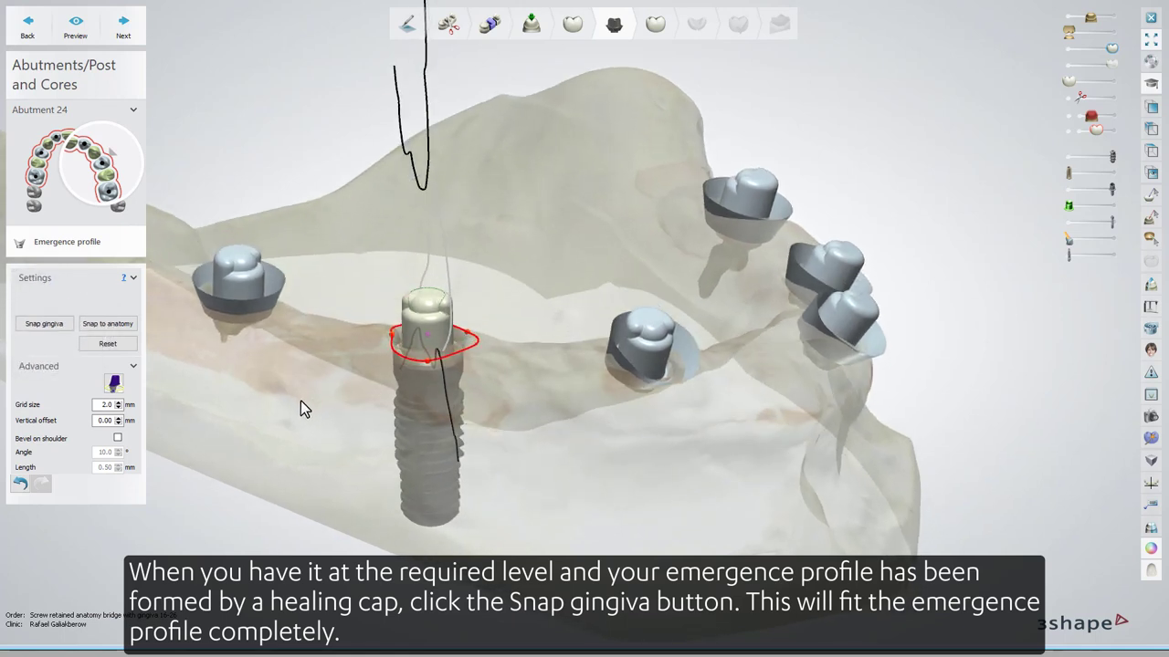
click(119, 327)
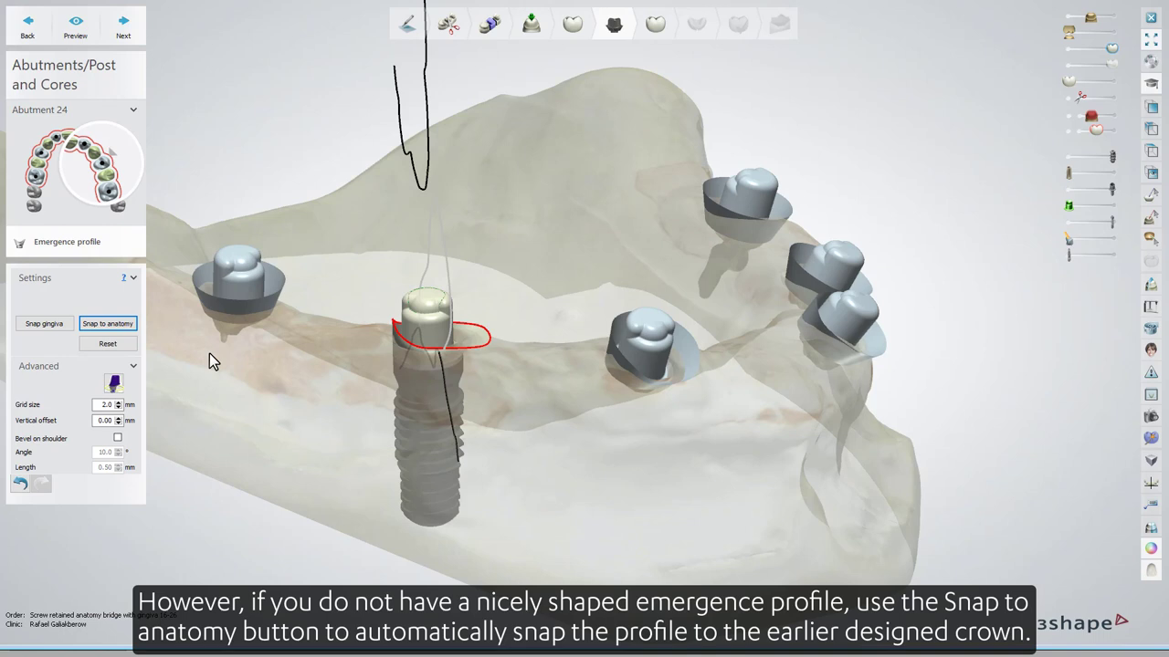
click(43, 324)
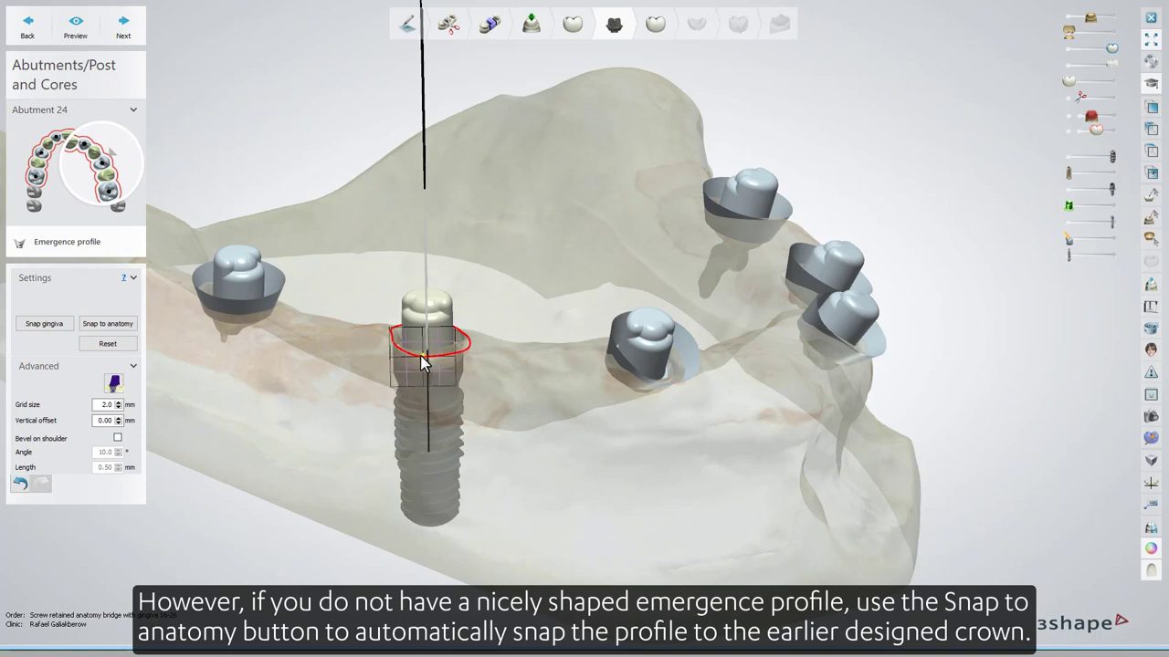
click(46, 326)
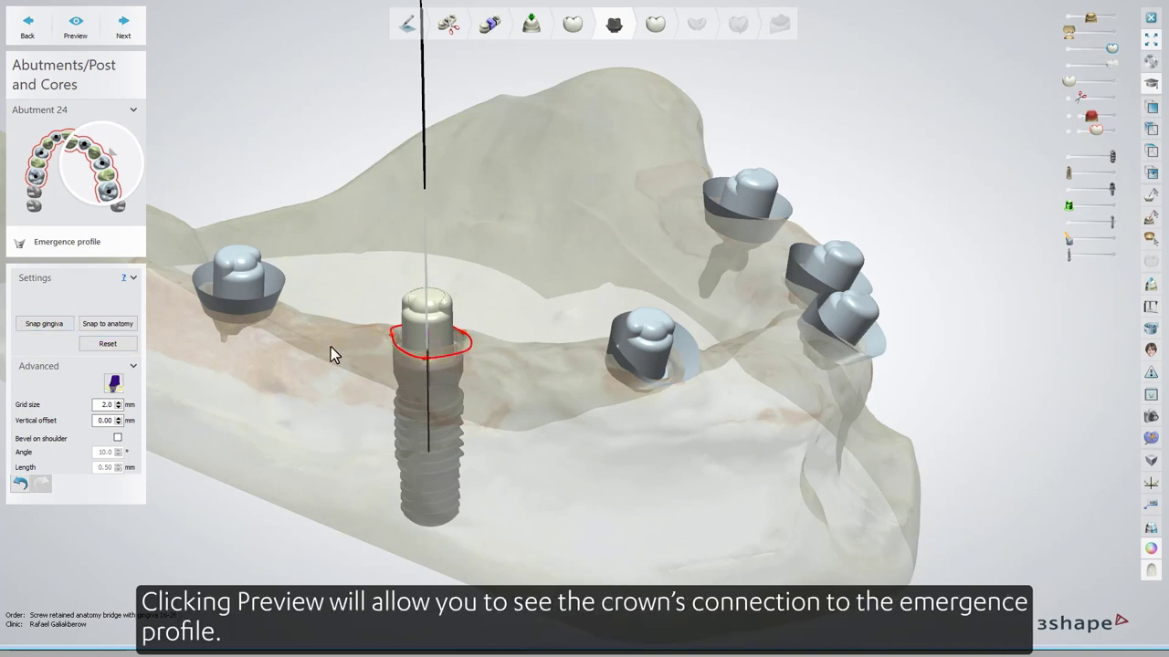
click(76, 23)
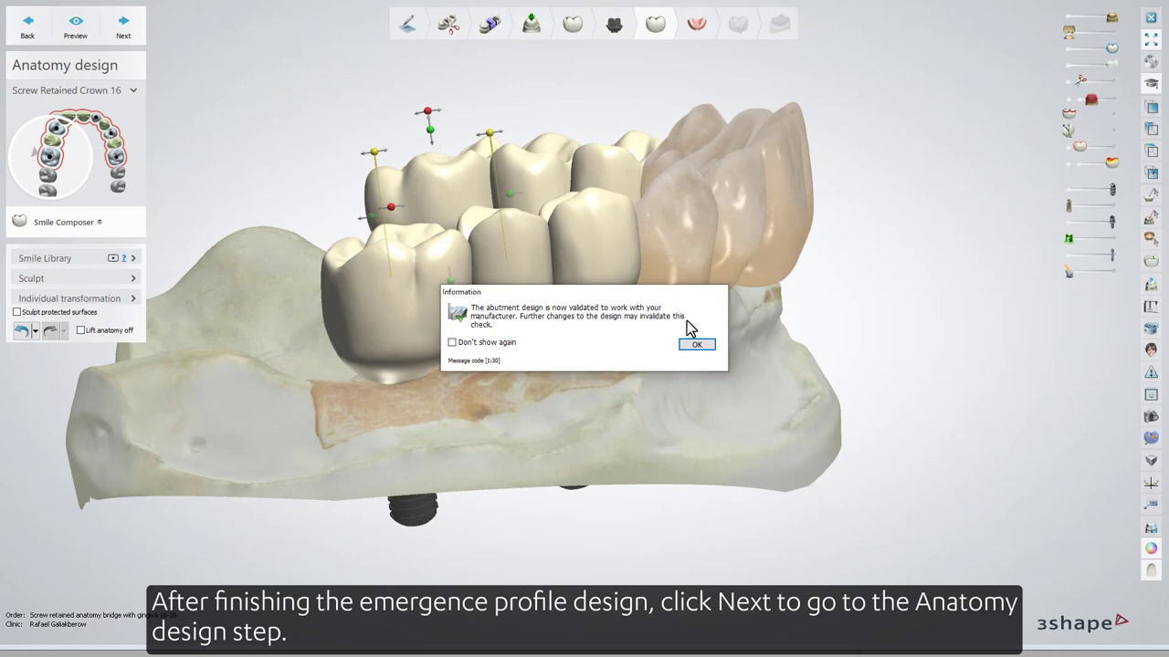
click(697, 344)
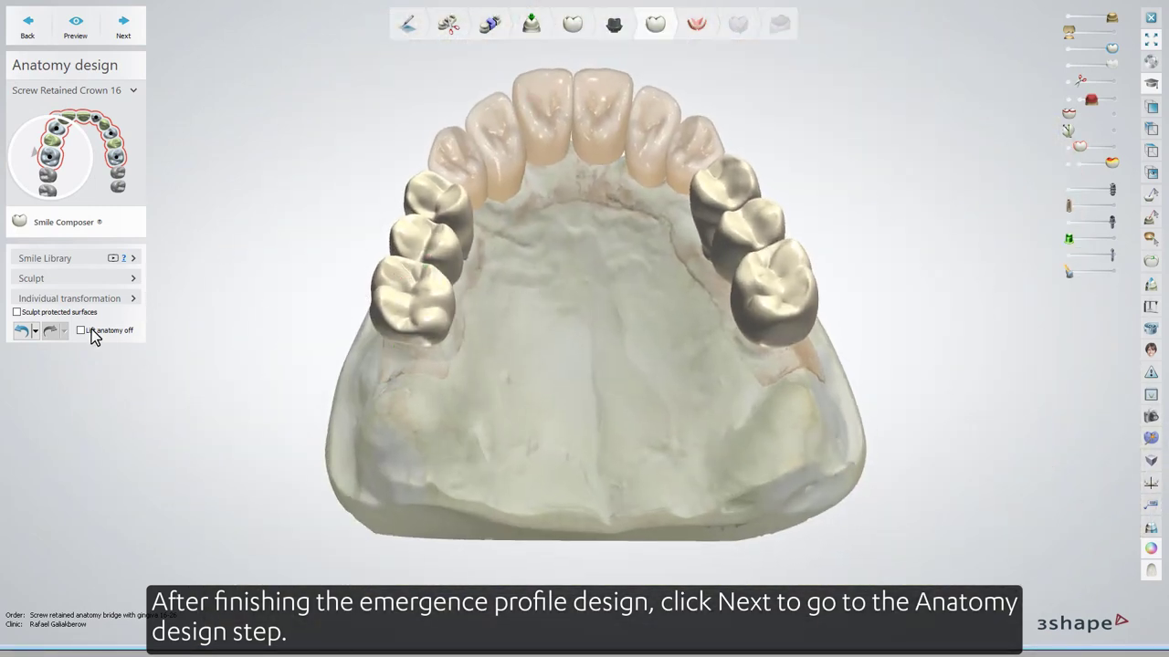
Nudge crown 16's shape with a sculpt control point and proceed to gingiva design, enforcing the minimum thickness on all crowns
click(89, 261)
click(127, 320)
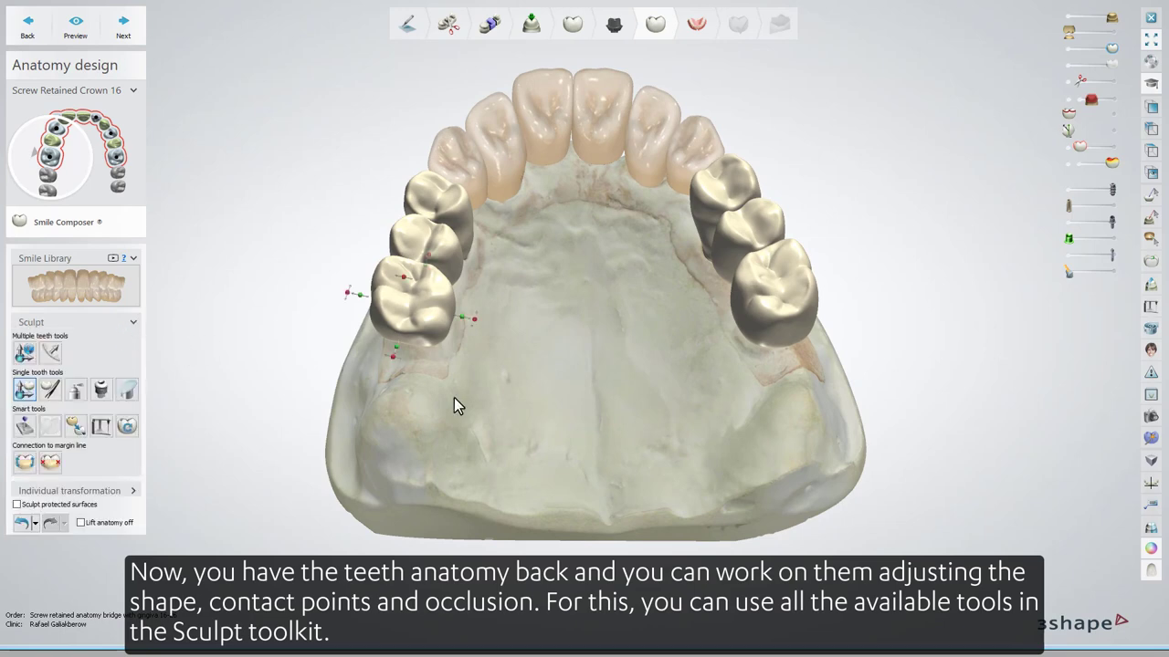
drag(475, 319, 477, 321)
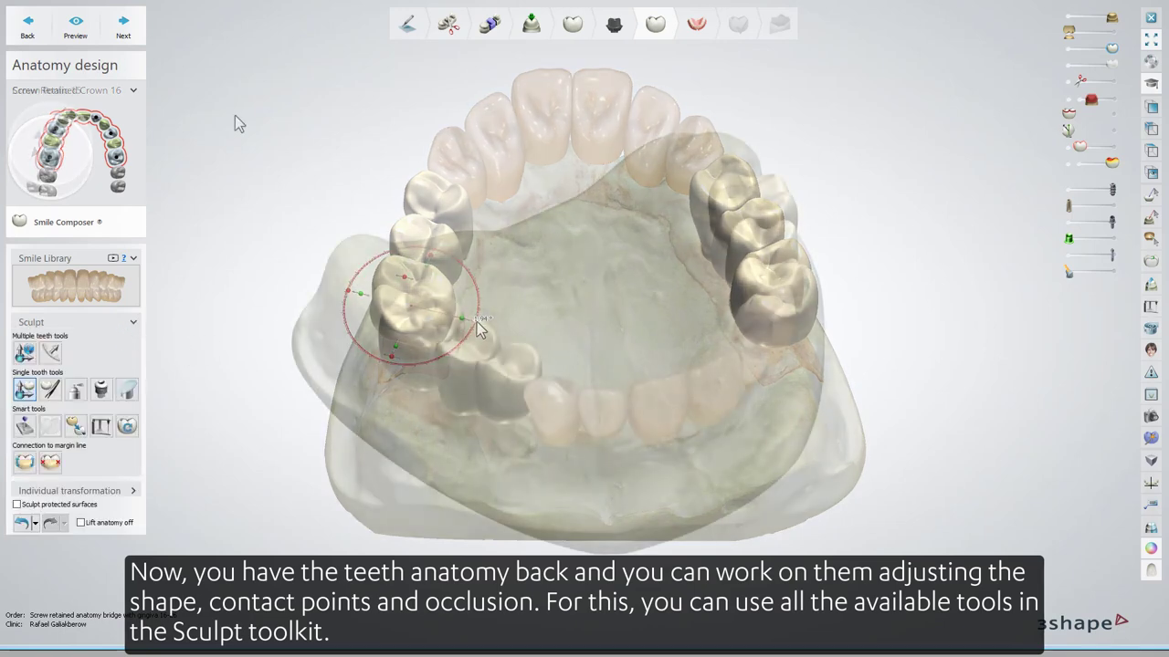
click(123, 27)
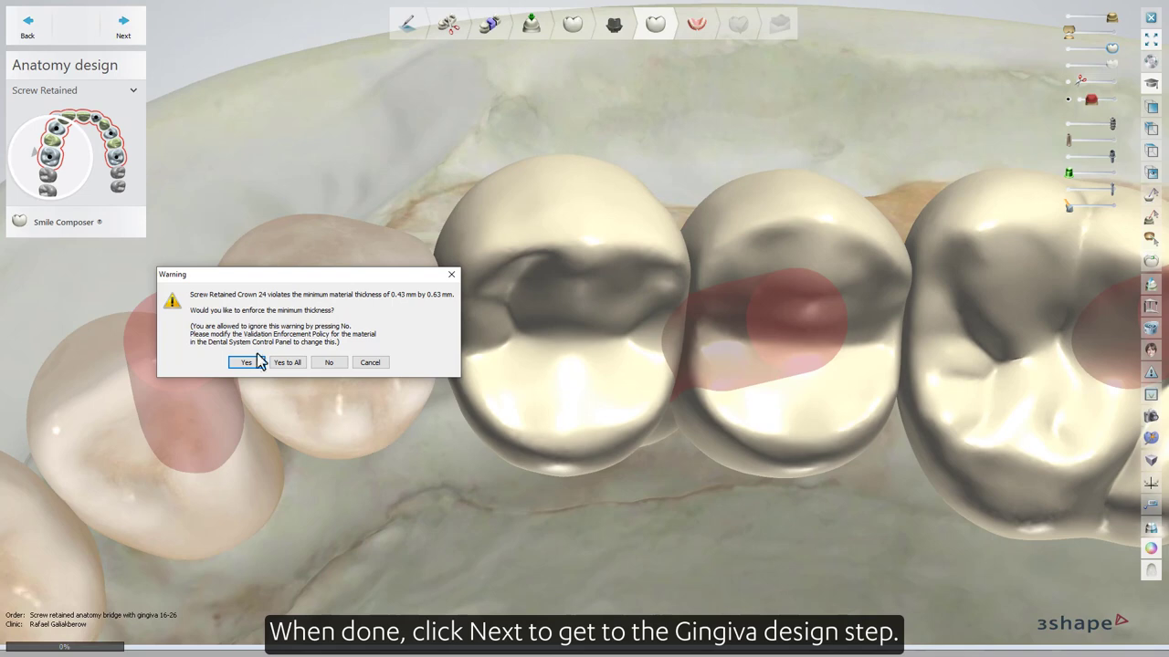
click(289, 364)
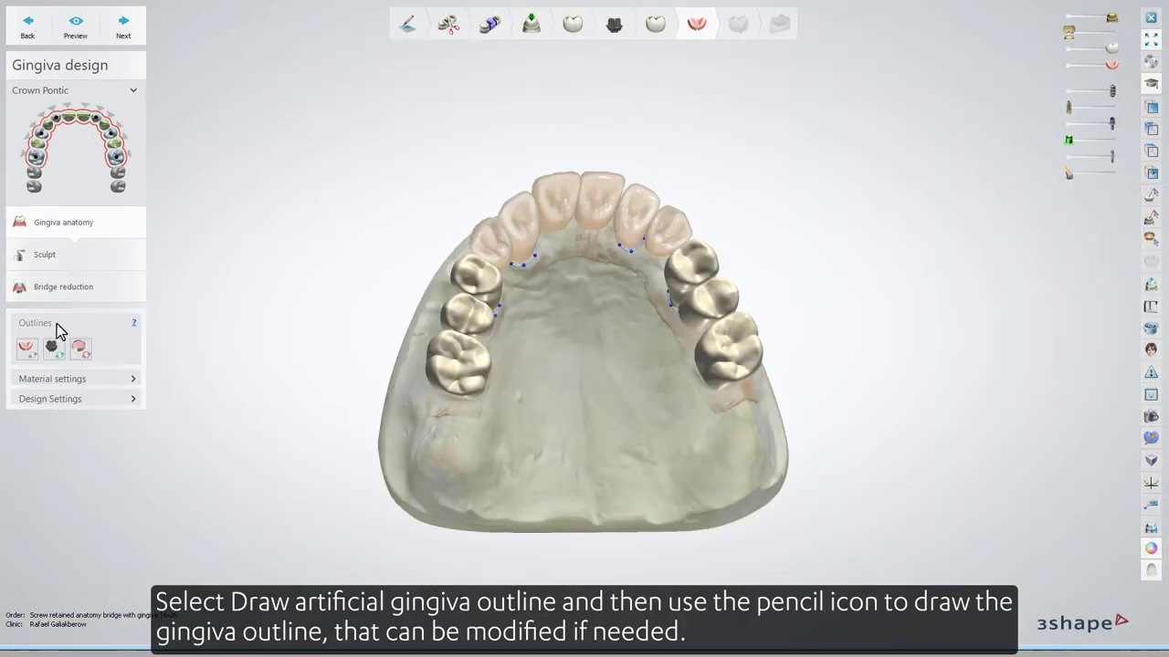
Draw the artificial gingiva outline along the ridge around the whole bridge, beginning behind crown 16
click(27, 348)
mouse_move(426, 396)
right_down()
mouse_move(429, 475)
mouse_move(429, 395)
right_up()
click(425, 407)
click(421, 388)
click(425, 368)
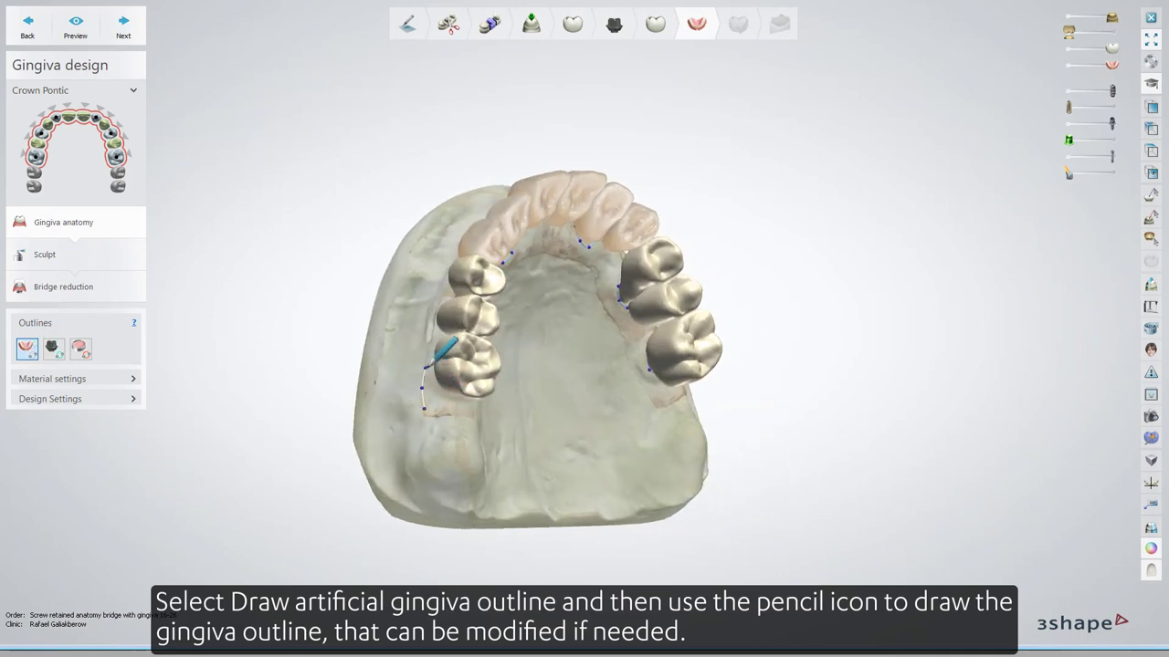
click(428, 342)
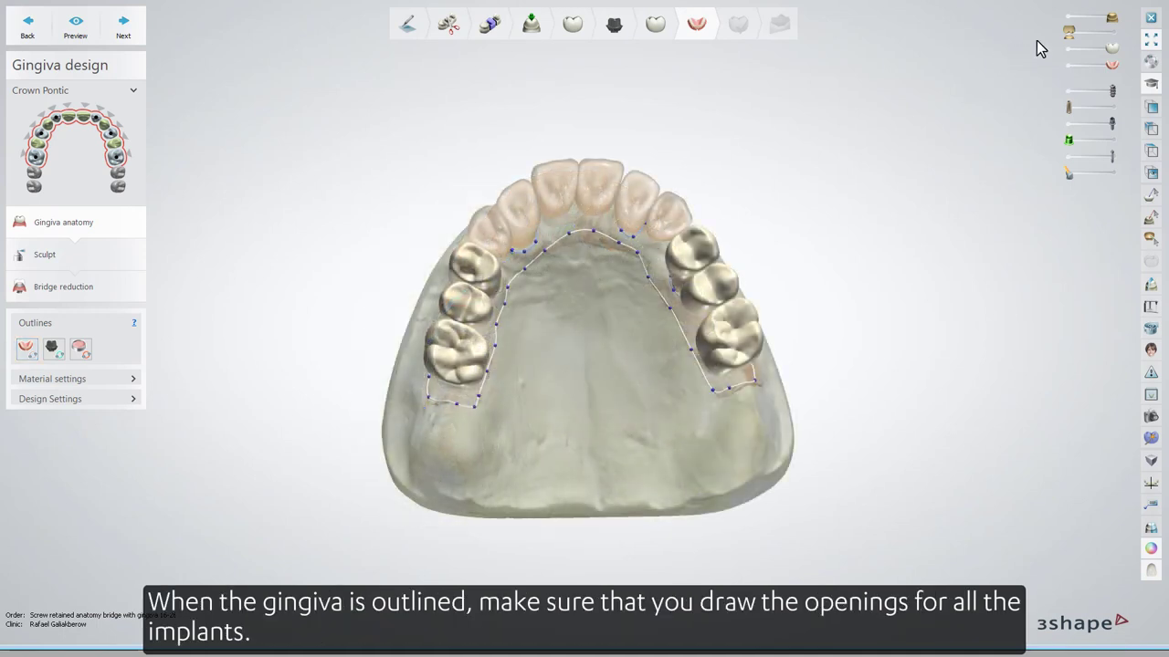
Hide the teeth and draw a closed implant opening in the artificial gingiva around the implant at 14
drag(1106, 50, 1067, 55)
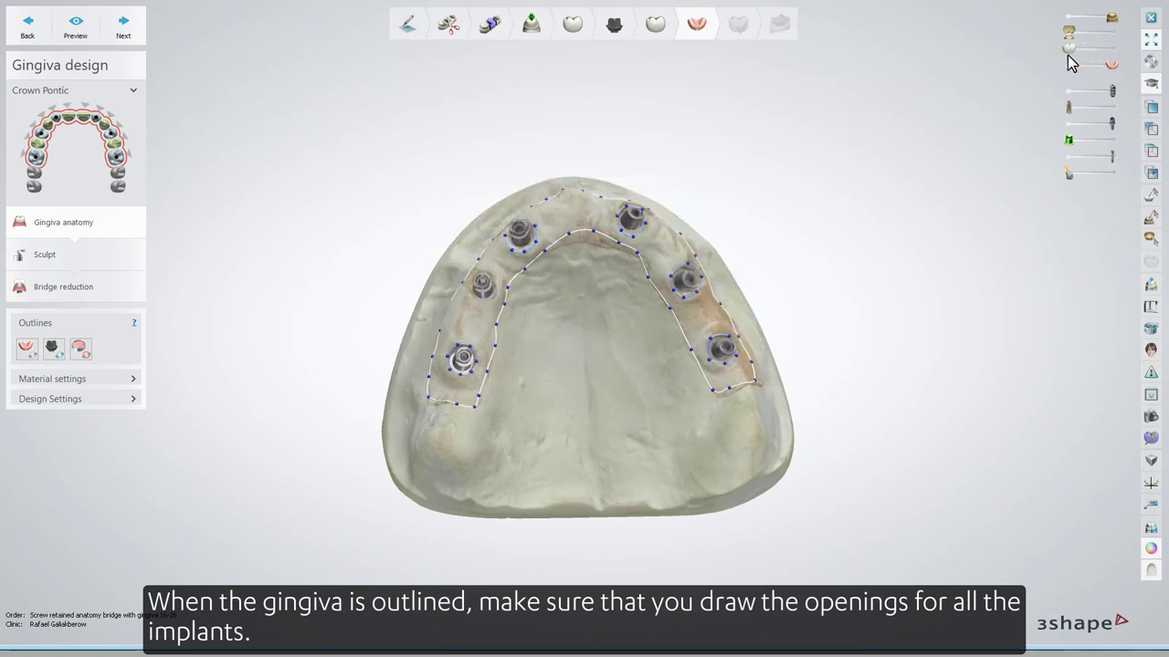
click(54, 349)
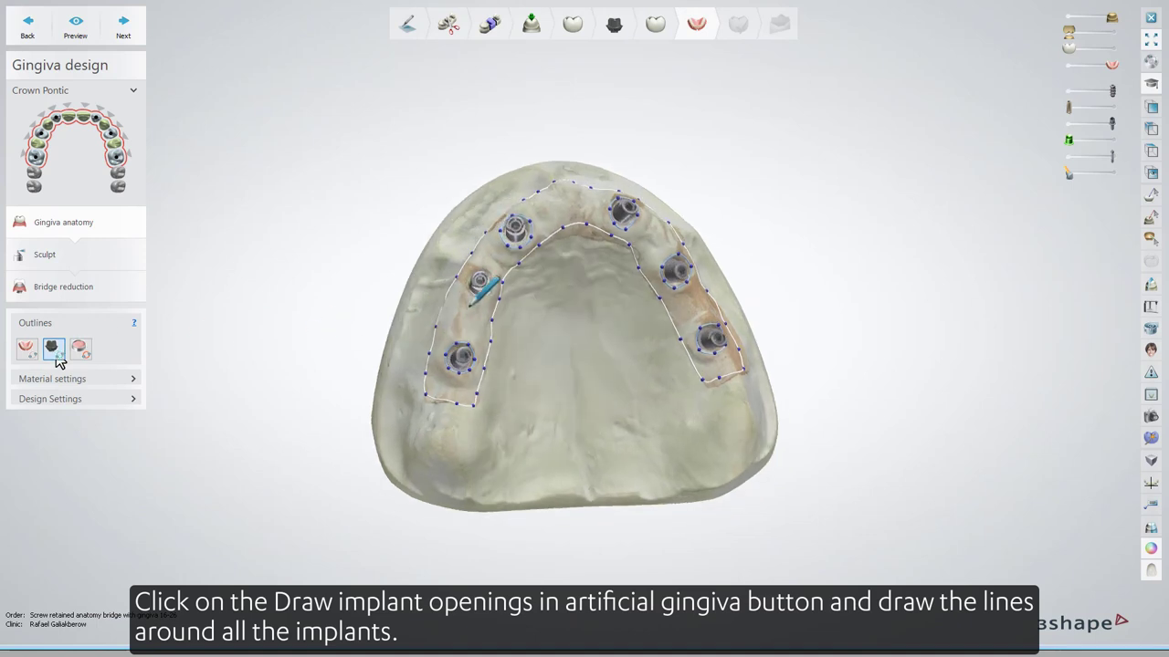
click(464, 262)
click(475, 254)
click(489, 254)
click(501, 264)
click(502, 279)
click(496, 297)
click(478, 301)
click(466, 291)
click(461, 278)
click(464, 262)
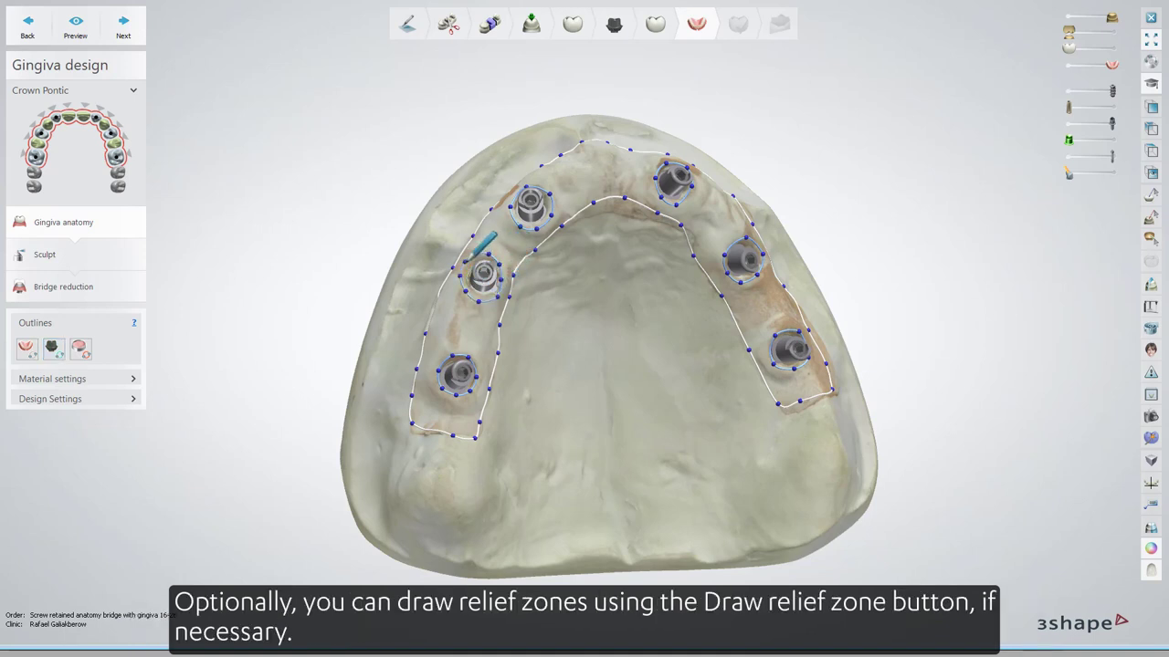
Preview the artificial gingiva and open its material settings
right_drag(609, 353, 576, 308)
click(84, 40)
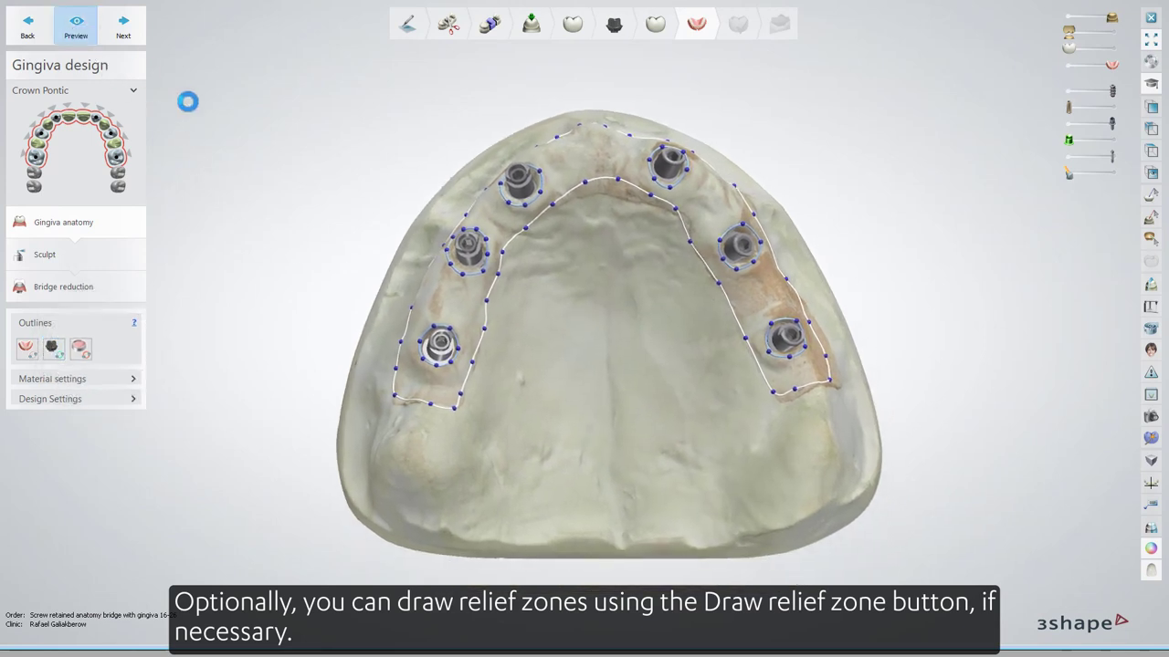
click(133, 379)
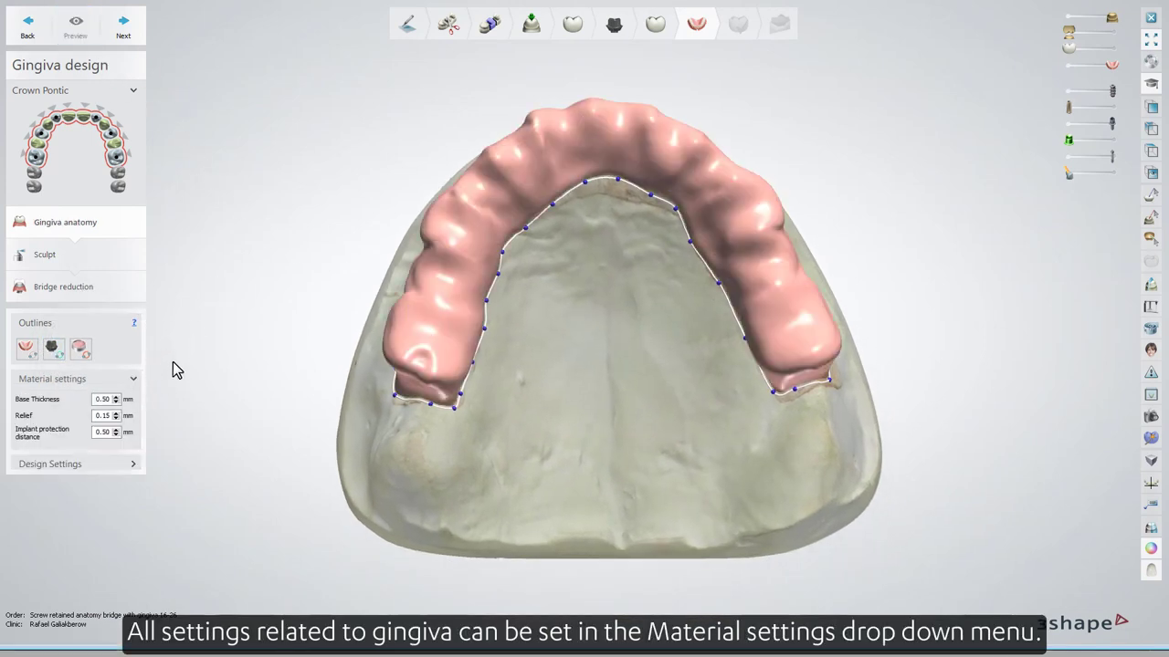
Show the teeth again and reposition control points of the gingiva outline along its outer side
click(1111, 50)
right_drag(1023, 105, 619, 454)
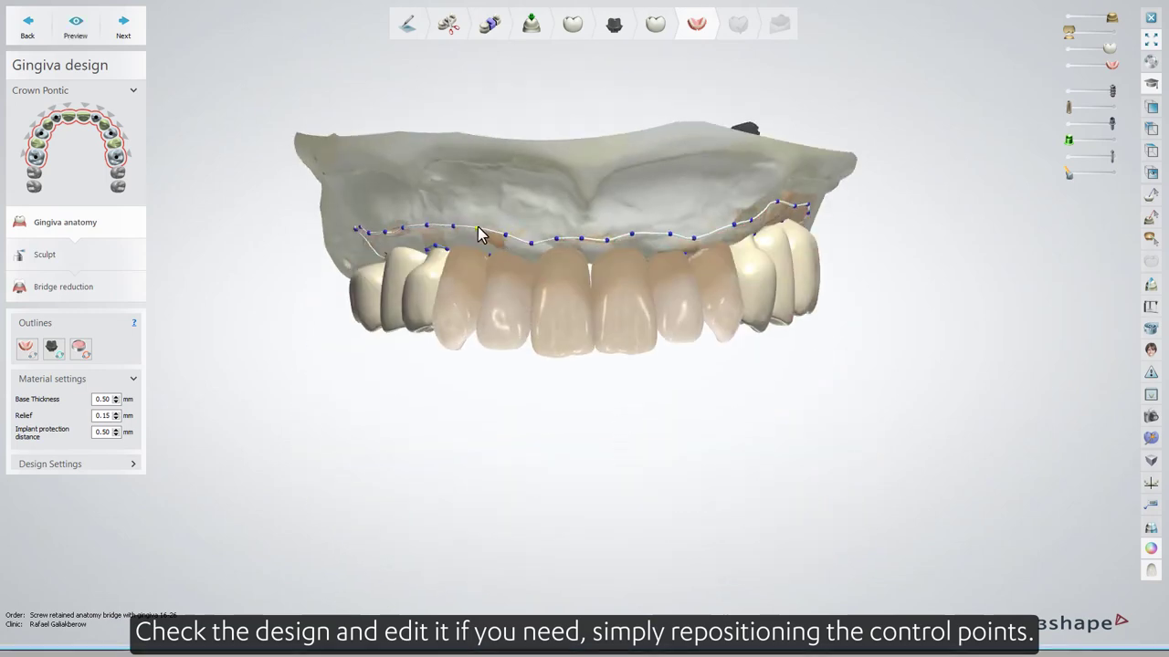
right_drag(378, 241, 511, 239)
drag(289, 237, 294, 246)
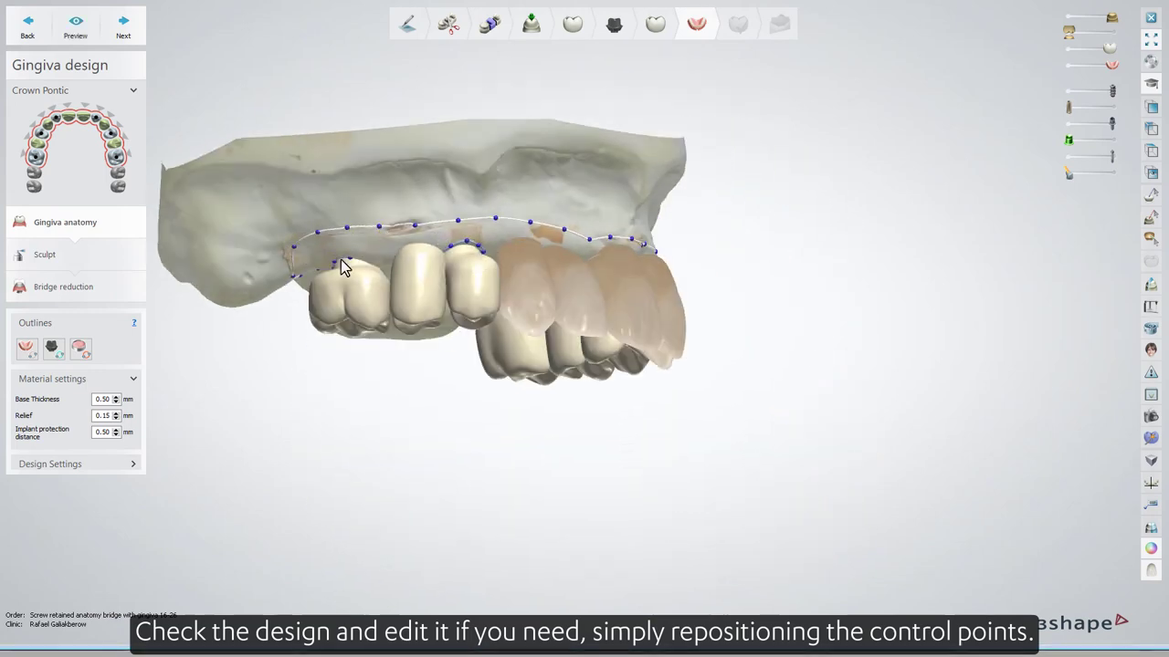
right_drag(341, 260, 507, 237)
drag(507, 237, 503, 232)
mouse_move(502, 235)
right_down()
mouse_move(699, 241)
mouse_move(493, 236)
right_up()
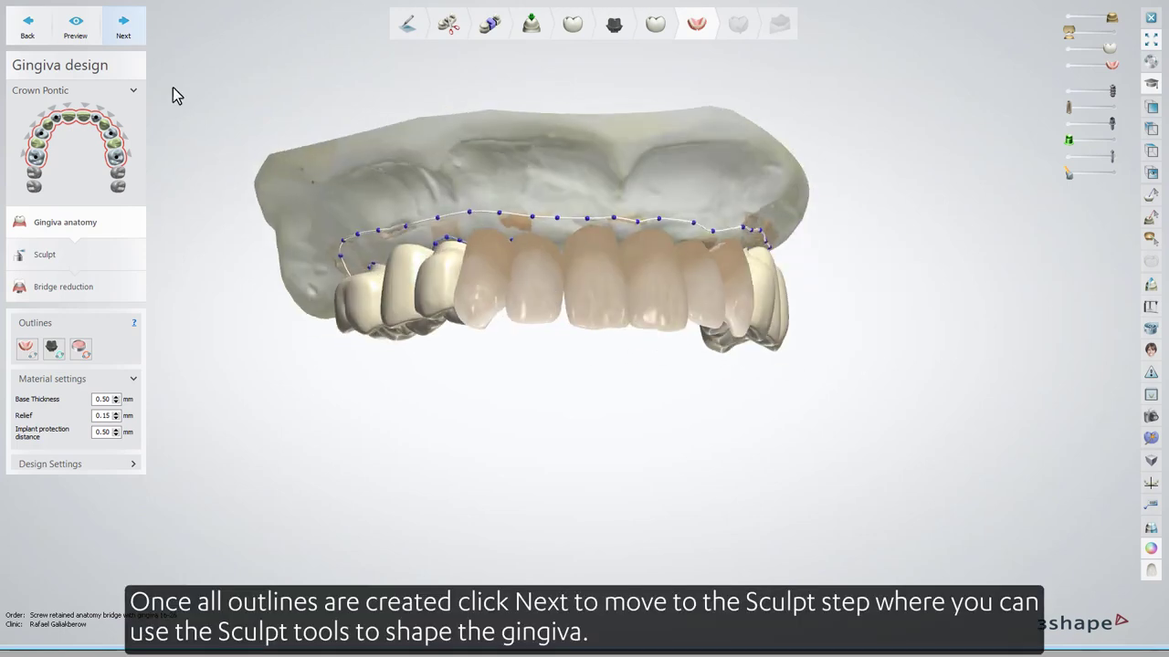
Accept the outlines, sculpt the gingiva with the wax knife at 1.88 mm, and continue to bridge reduction
key(Return)
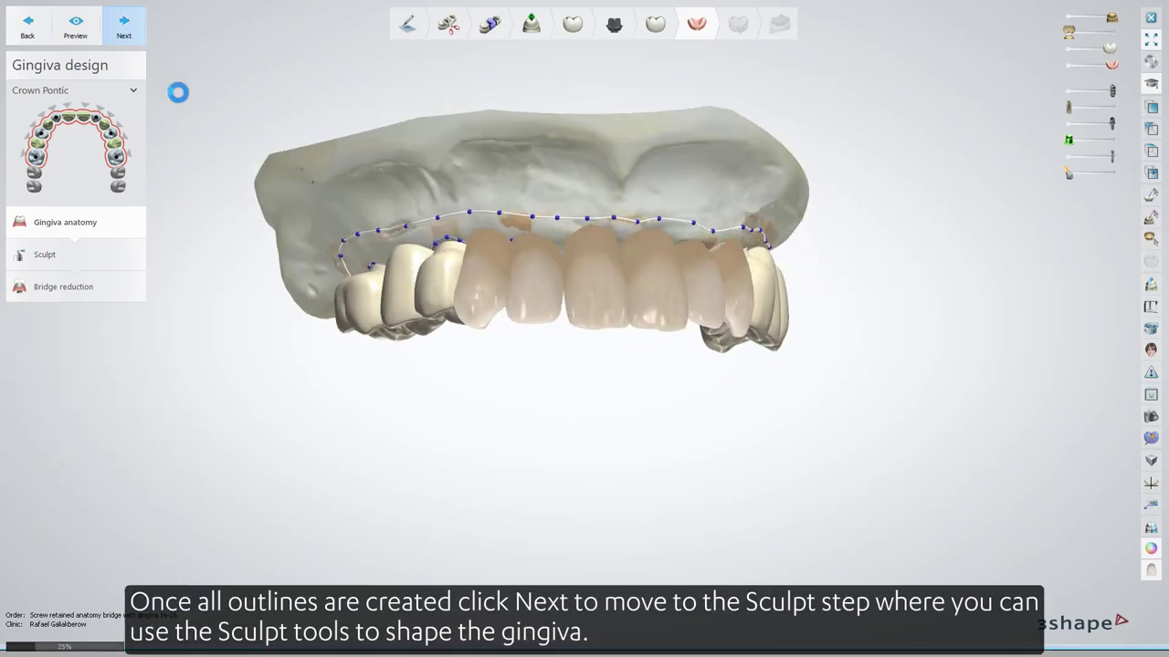
key(shift)
shift+scroll(373, 388, up, 4)
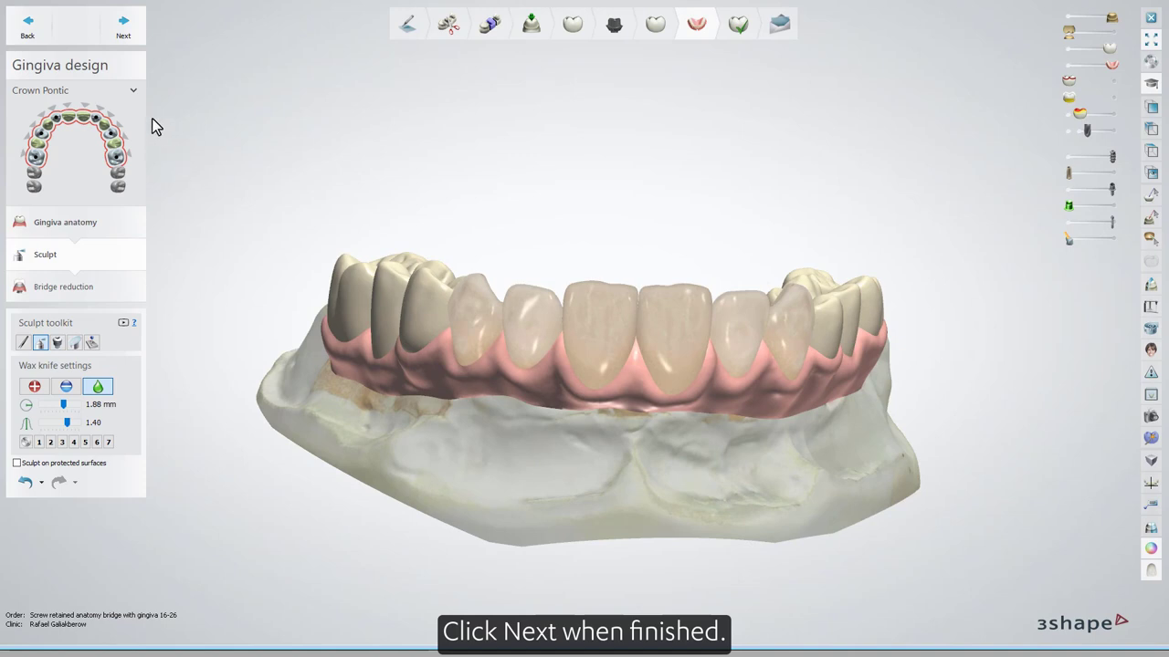
click(124, 29)
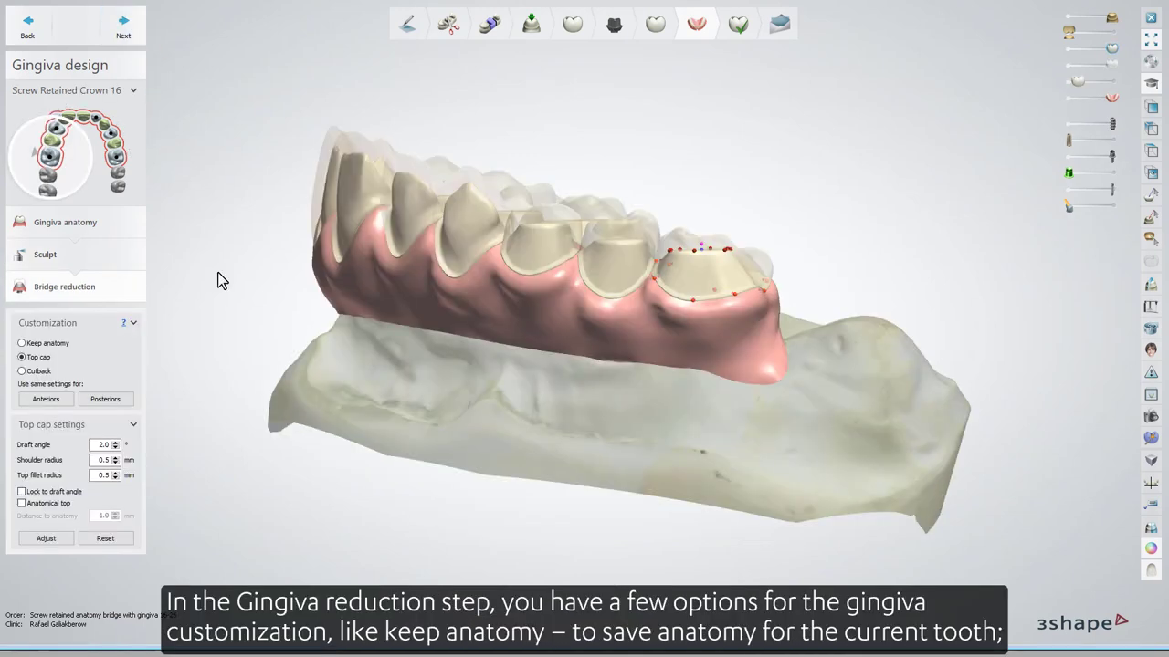
Try Keep anatomy on crown 16, return it to Top cap for all posteriors, and adjust a control point of its cap
click(66, 346)
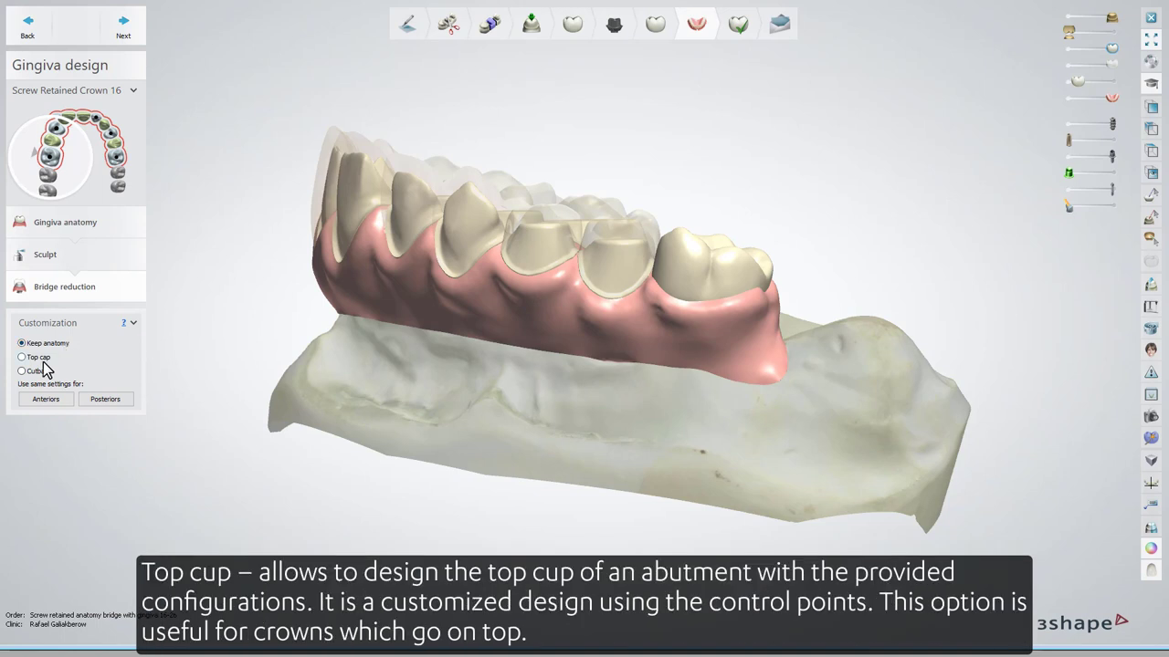
click(41, 358)
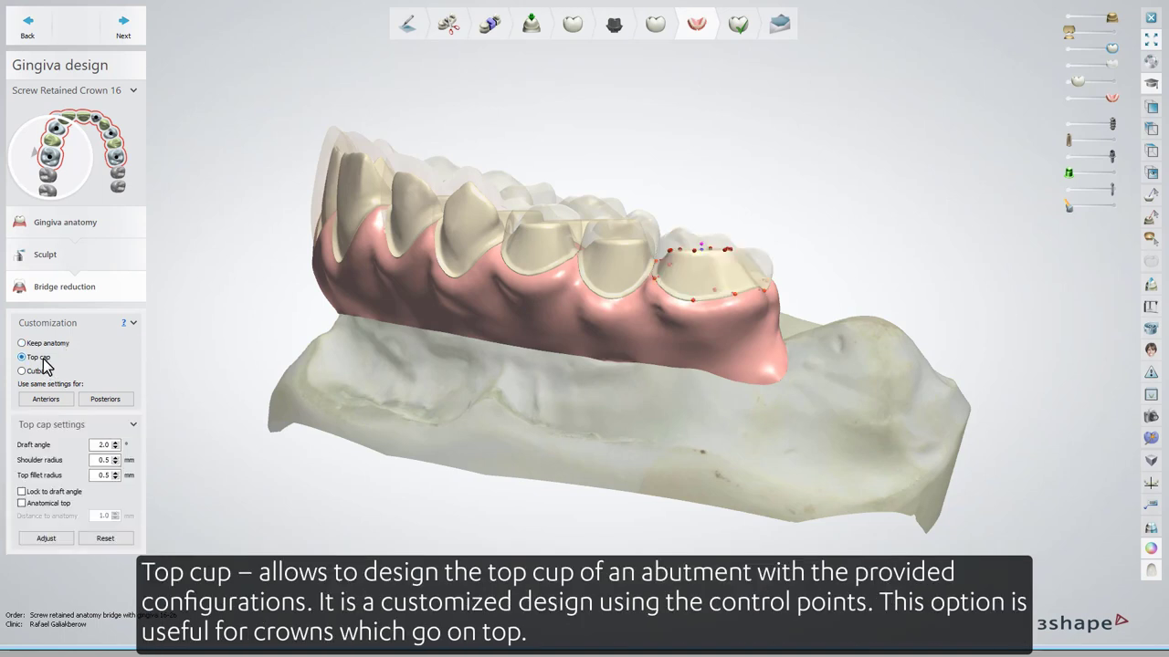
click(105, 400)
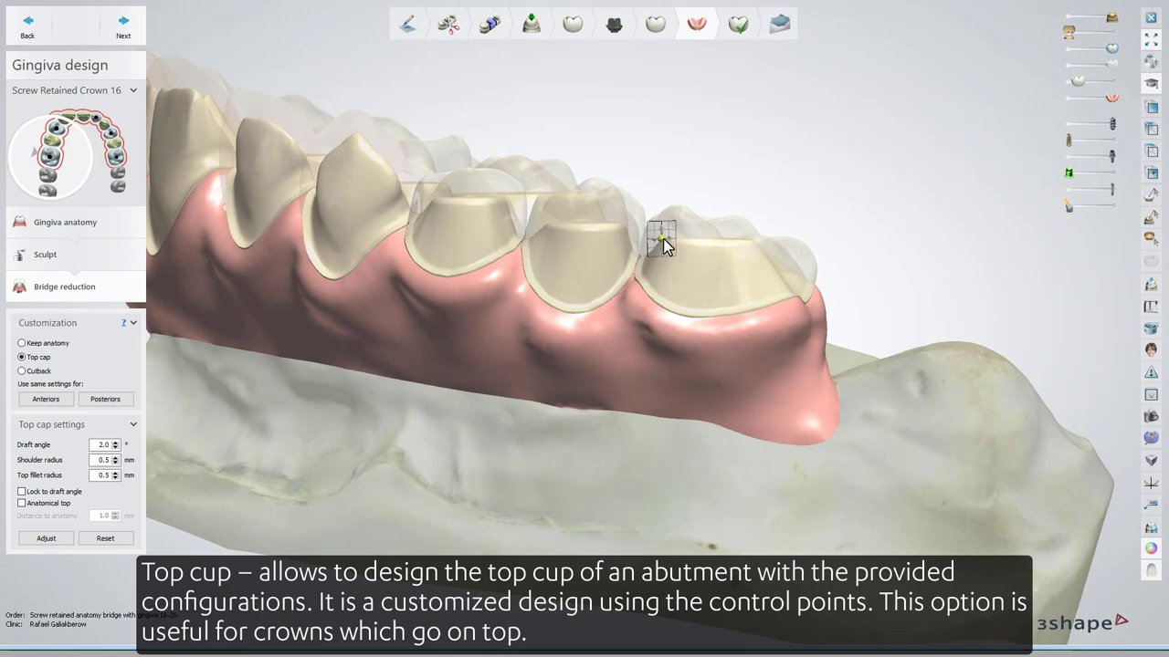
drag(767, 309, 765, 301)
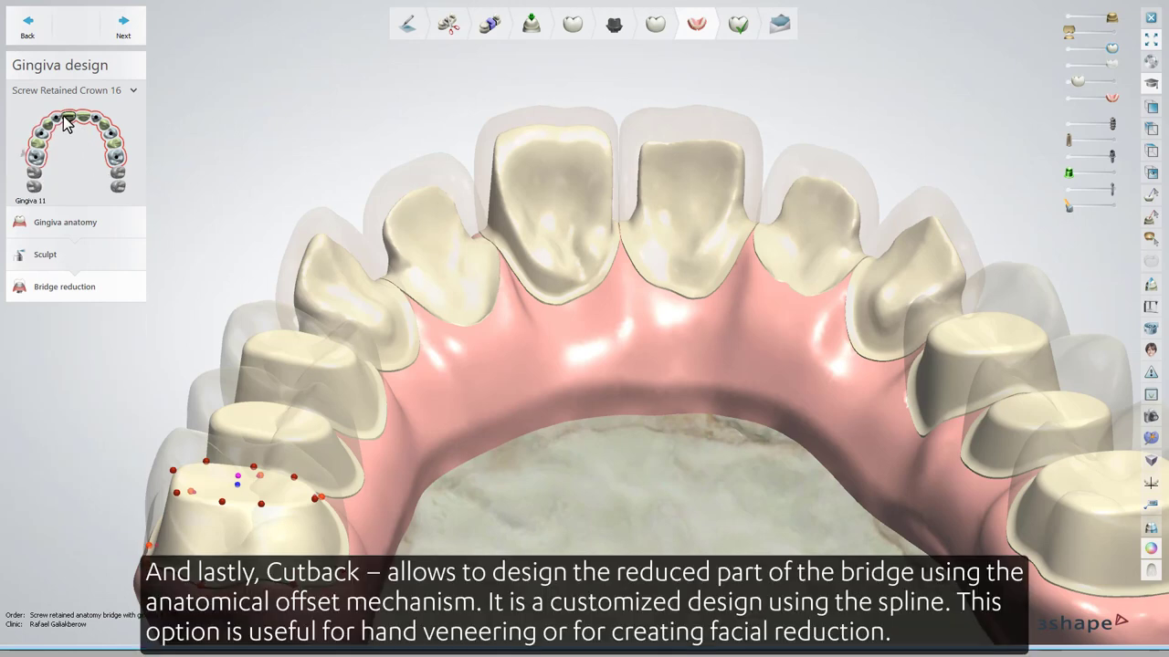
Switch pontic 11 and the anteriors to a Cutback with a 0.90 mm uniform offset, applying it again after resetting pontic 11's line
click(66, 123)
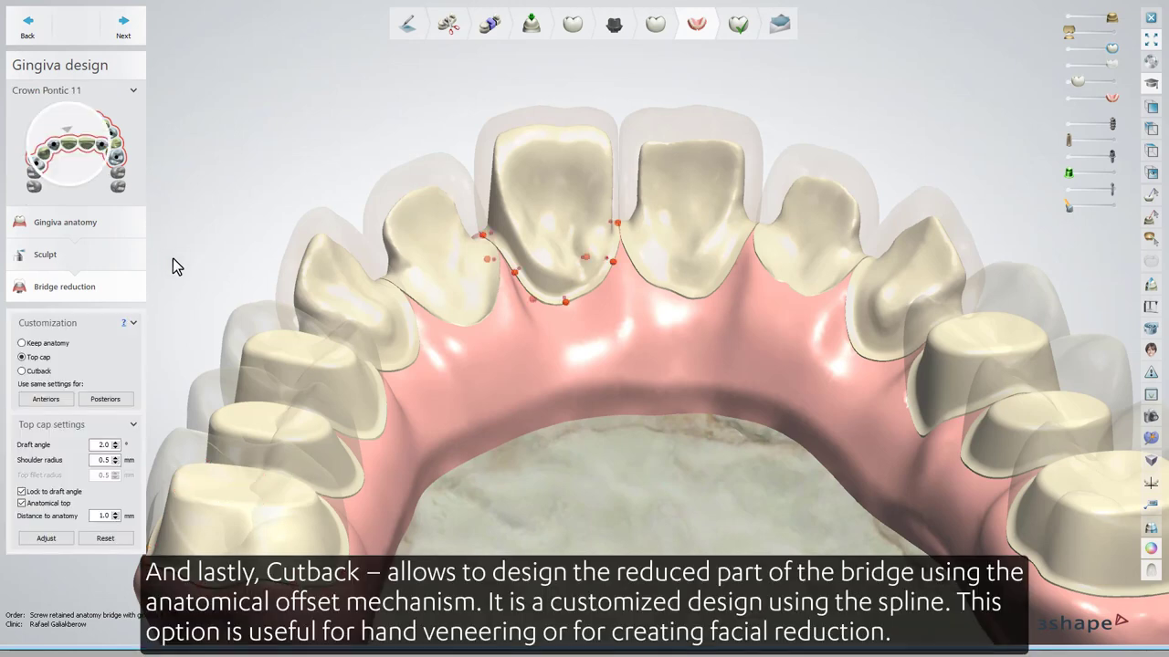
click(43, 373)
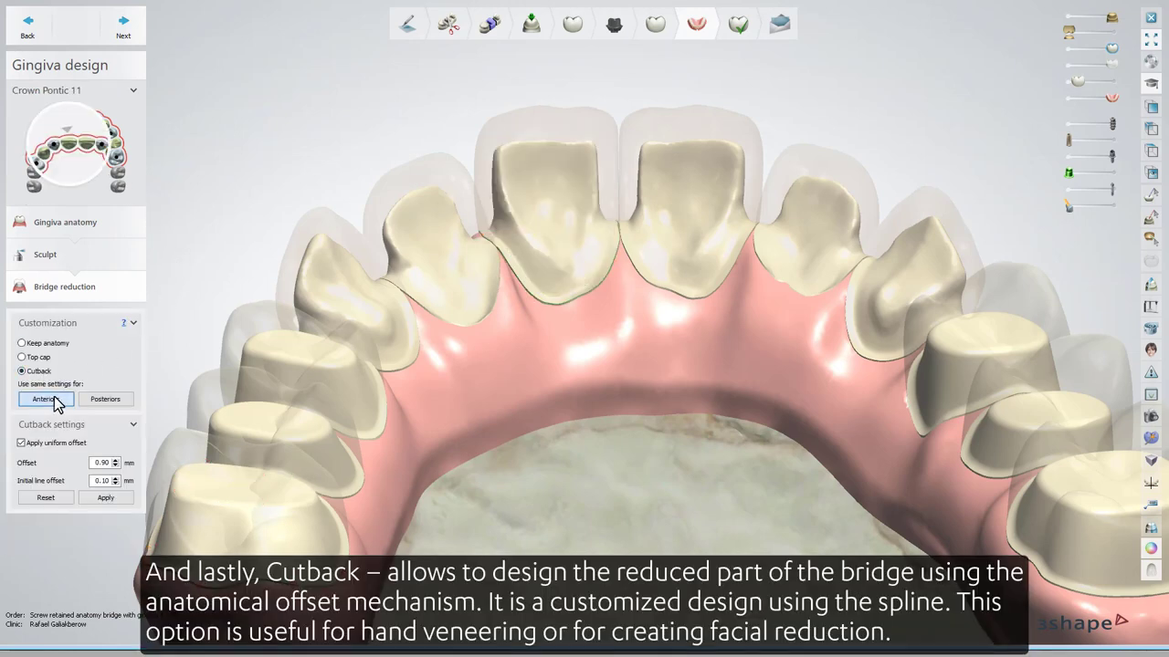
click(55, 398)
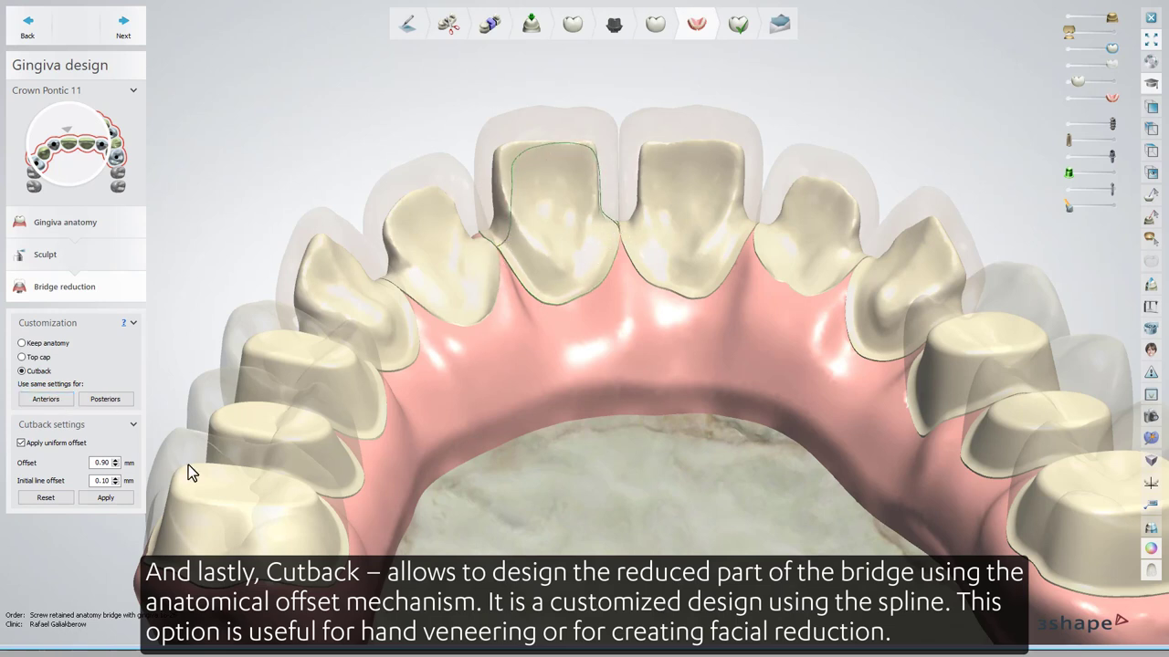
click(128, 503)
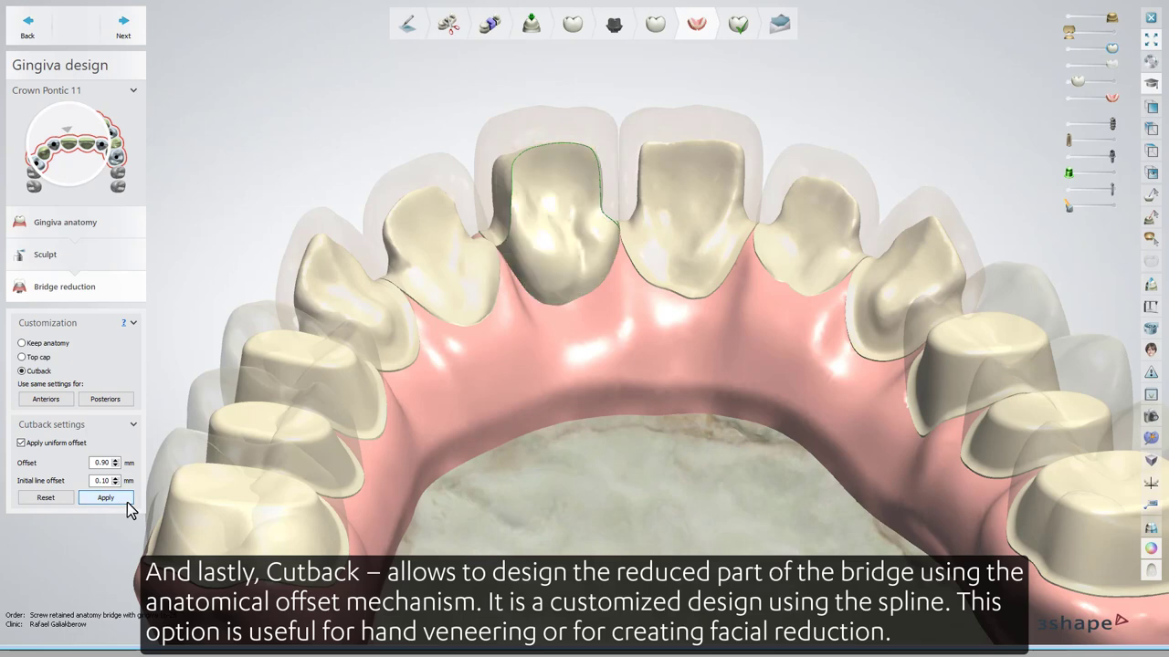
mouse_move(510, 276)
right_down()
mouse_move(521, 294)
mouse_move(541, 292)
mouse_move(510, 281)
right_up()
click(60, 502)
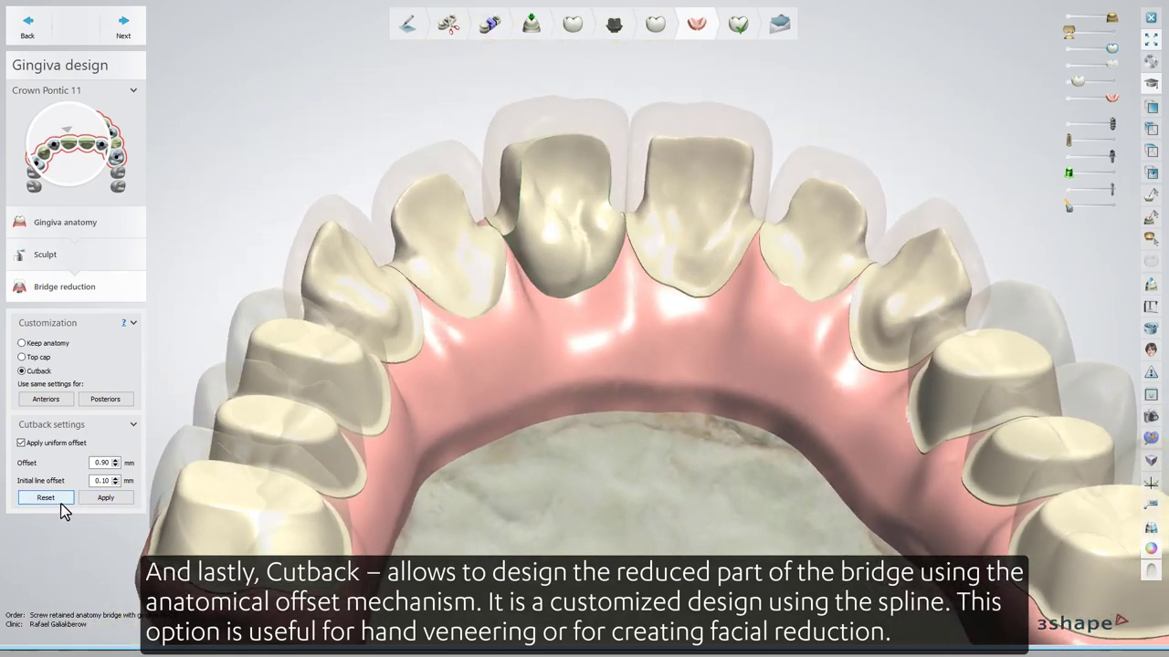
click(128, 504)
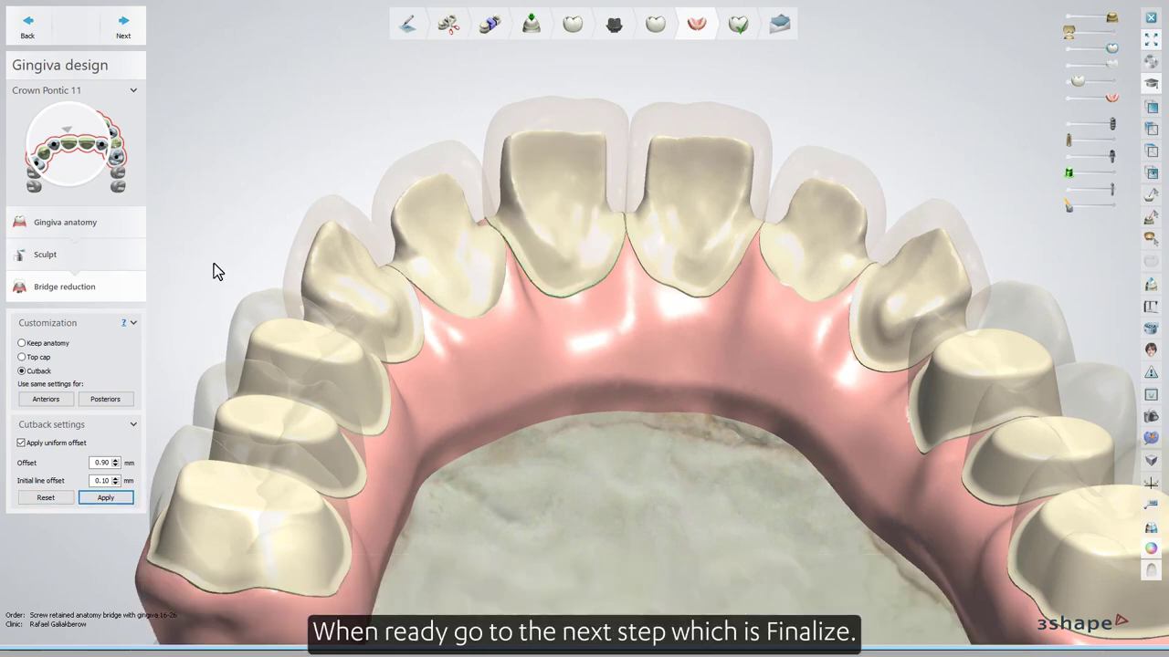
Proceed to the Finalize stage and inspect the combined teeth and gingiva from the front
click(139, 35)
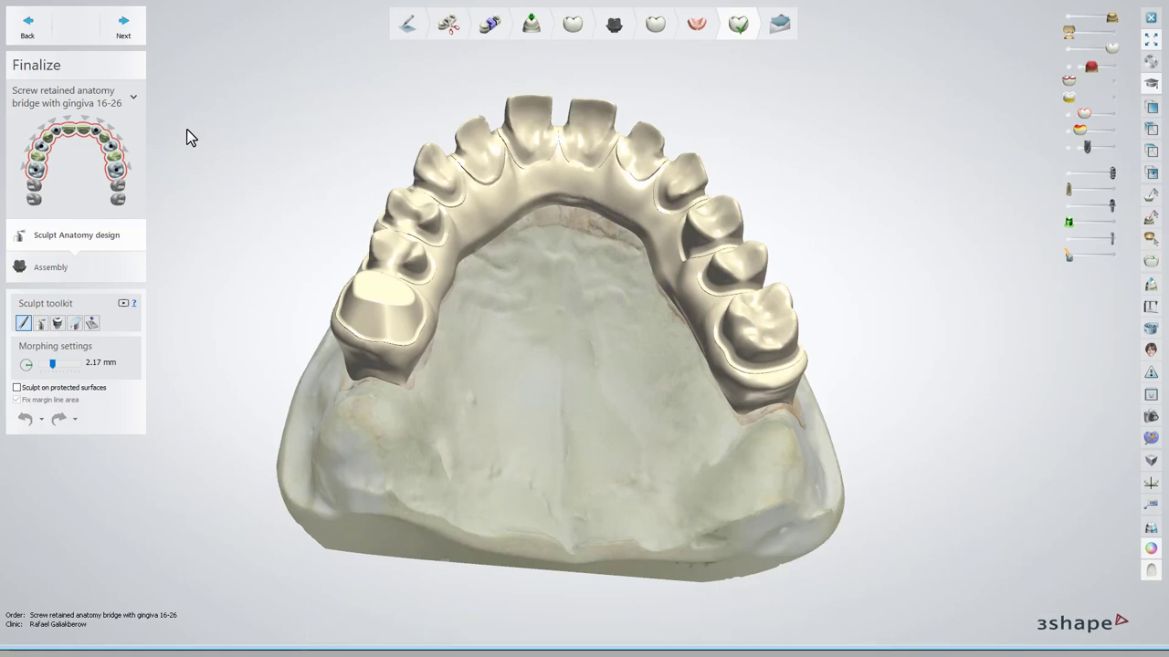
right_drag(194, 135, 309, 149)
right_drag(576, 81, 603, 257)
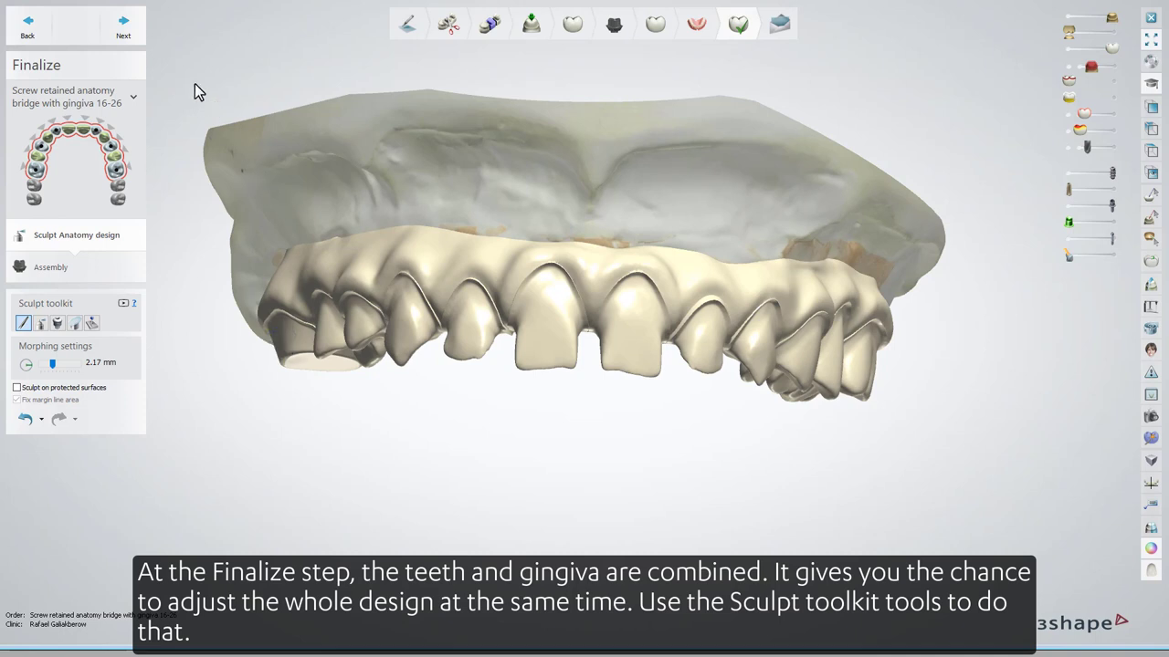
Proceed to Assembly to combine the bridge with the abutments and create screw holes, and toggle the angled screw hole option
click(123, 27)
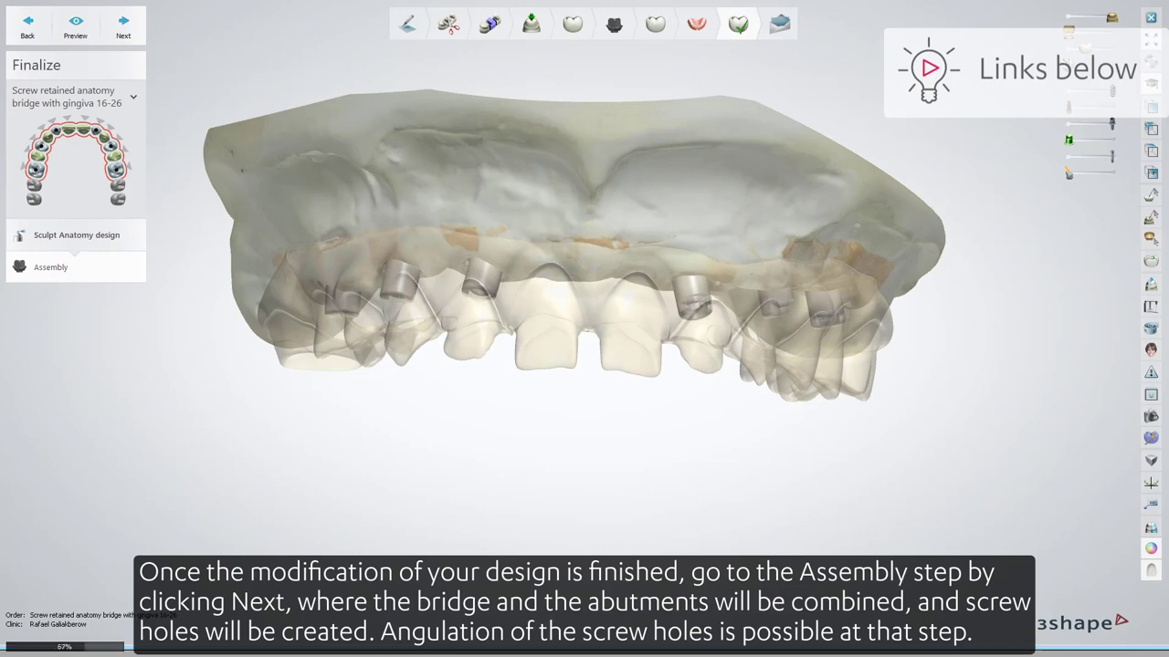
right_drag(607, 465, 605, 376)
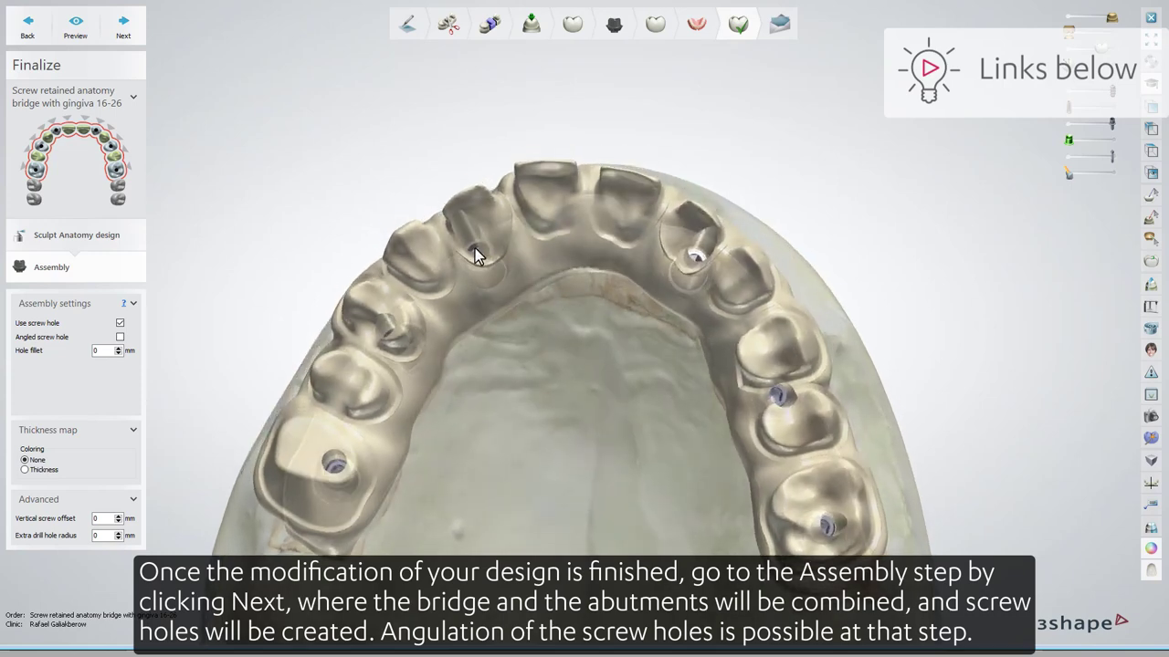
click(120, 337)
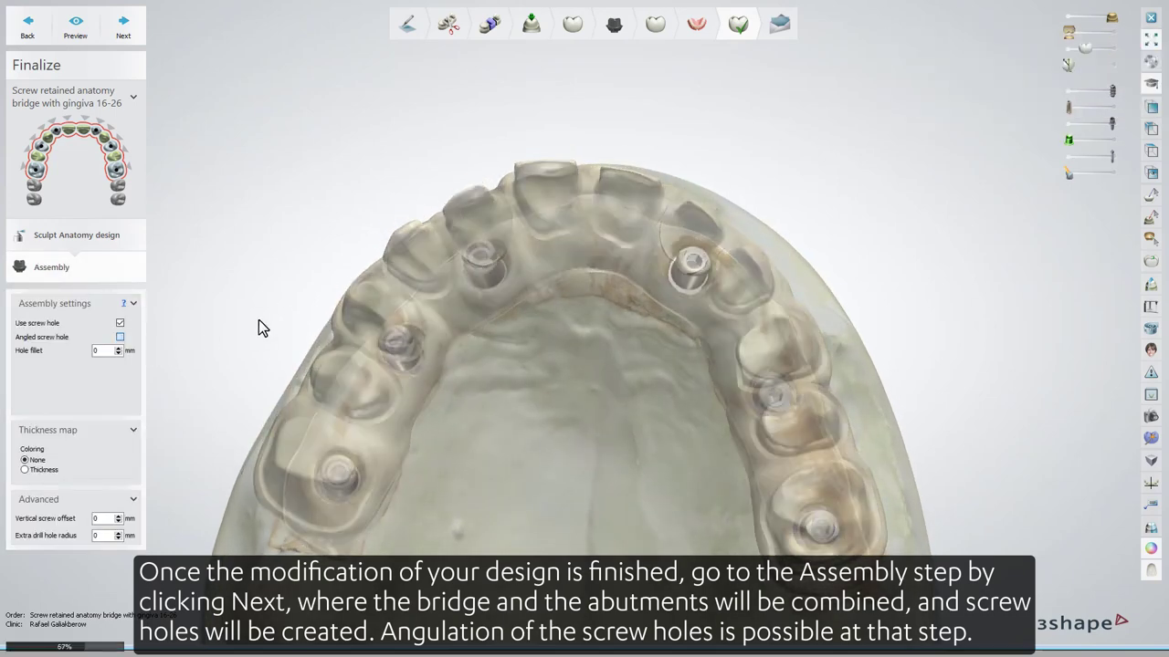
right_drag(548, 393, 579, 257)
drag(524, 108, 528, 109)
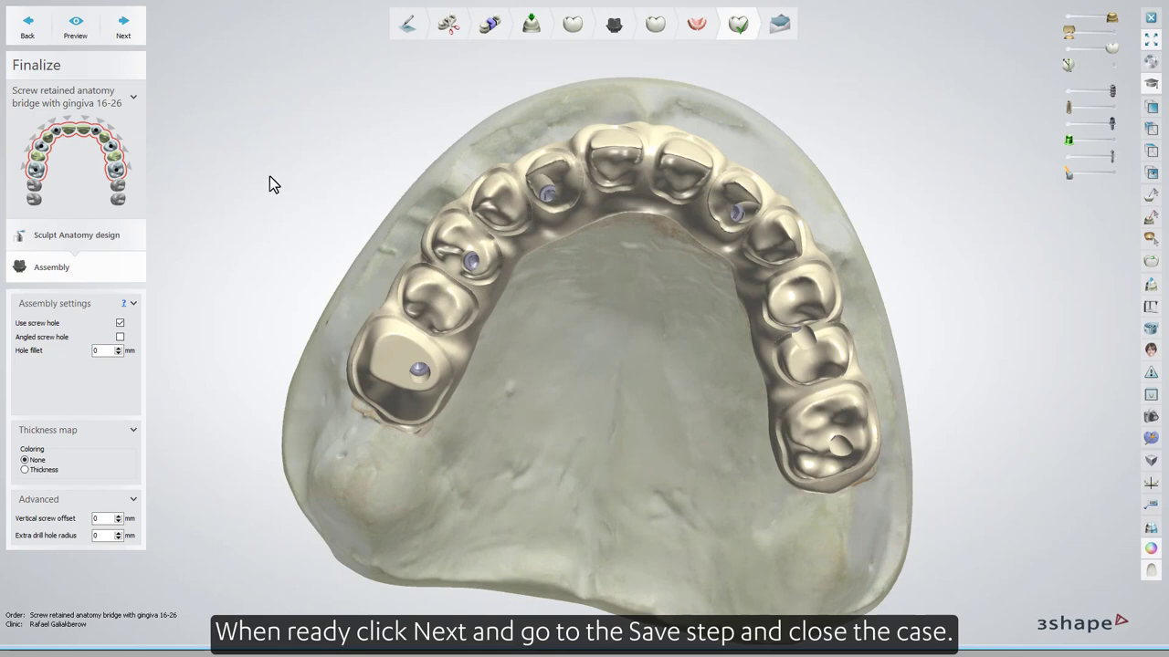
Save and close the completed bridge case, and accept creating a secondary order with anatomy on top of the reduced implant bridge
click(126, 29)
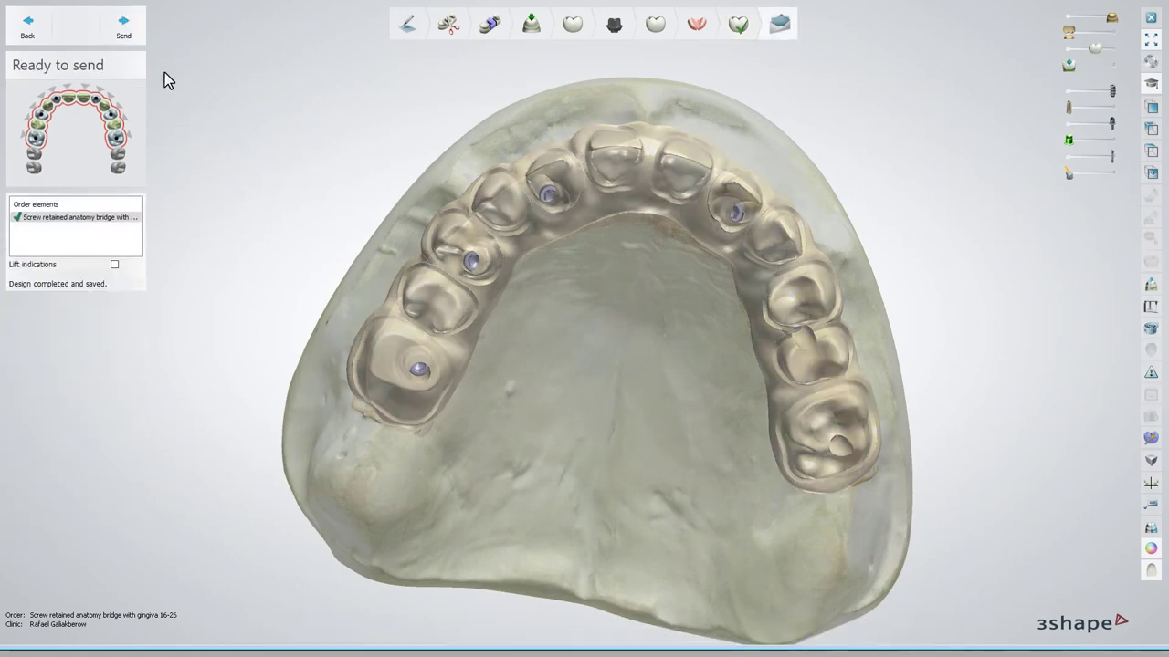
click(124, 27)
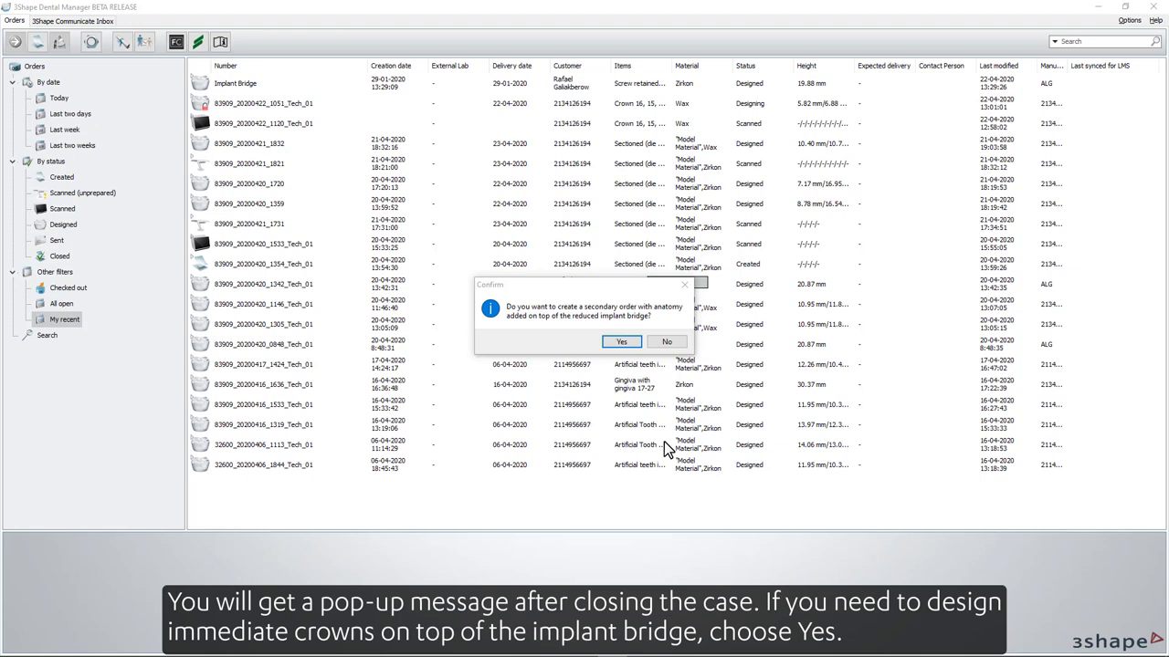
click(620, 342)
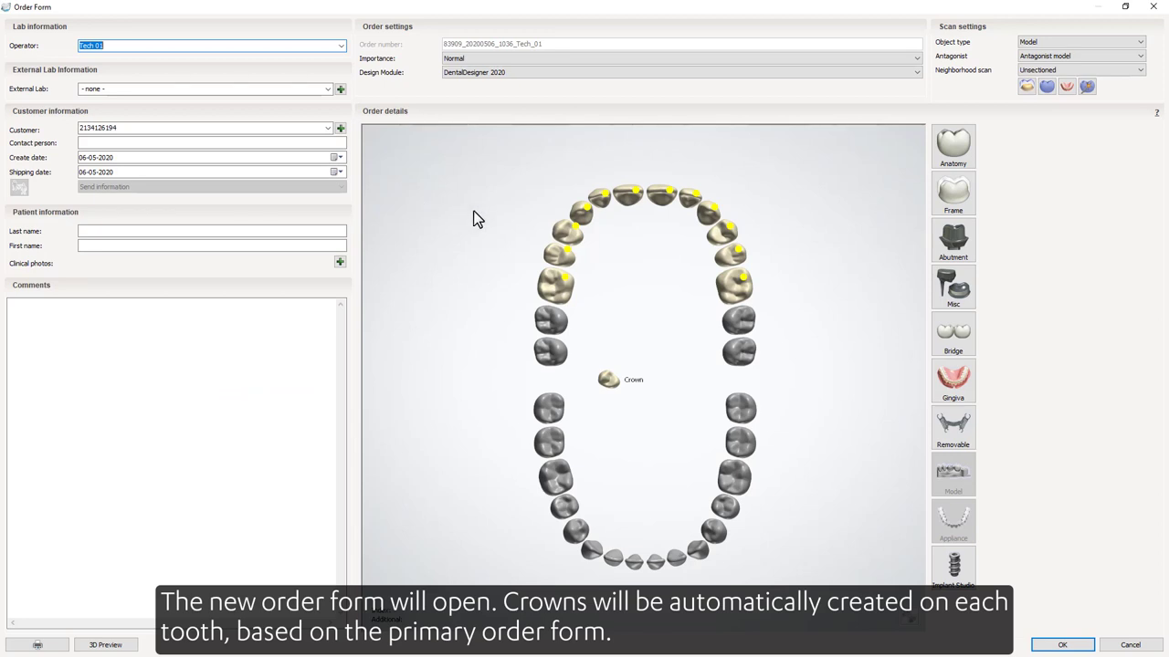
Change anterior teeth 13 to 23 from crowns to veneers in the new order form and set their material to Zirkon
click(582, 211)
click(599, 198)
click(625, 198)
mouse_move(664, 208)
mouse_down()
mouse_move(694, 208)
mouse_move(712, 235)
mouse_up()
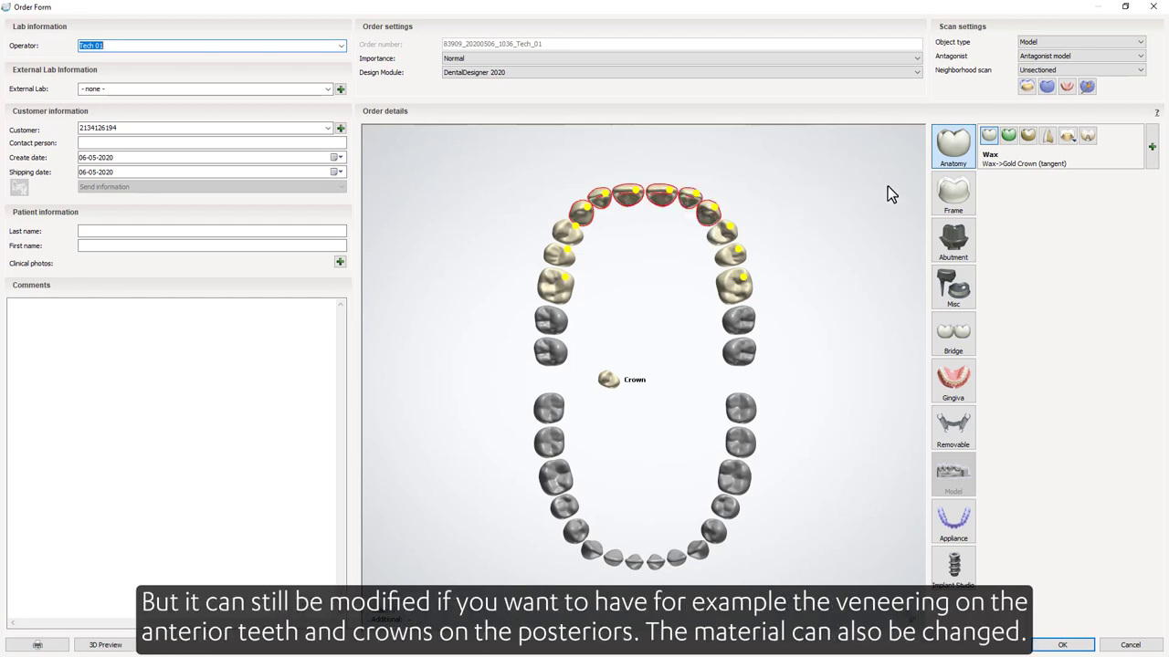
click(1055, 145)
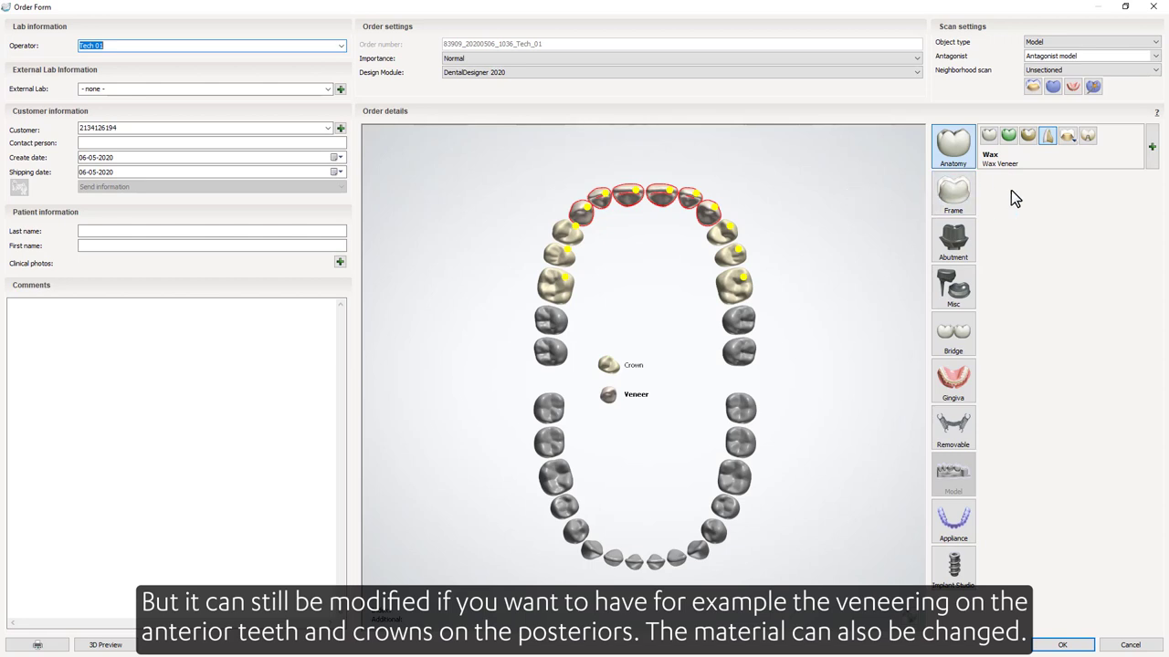
click(1151, 148)
click(1136, 118)
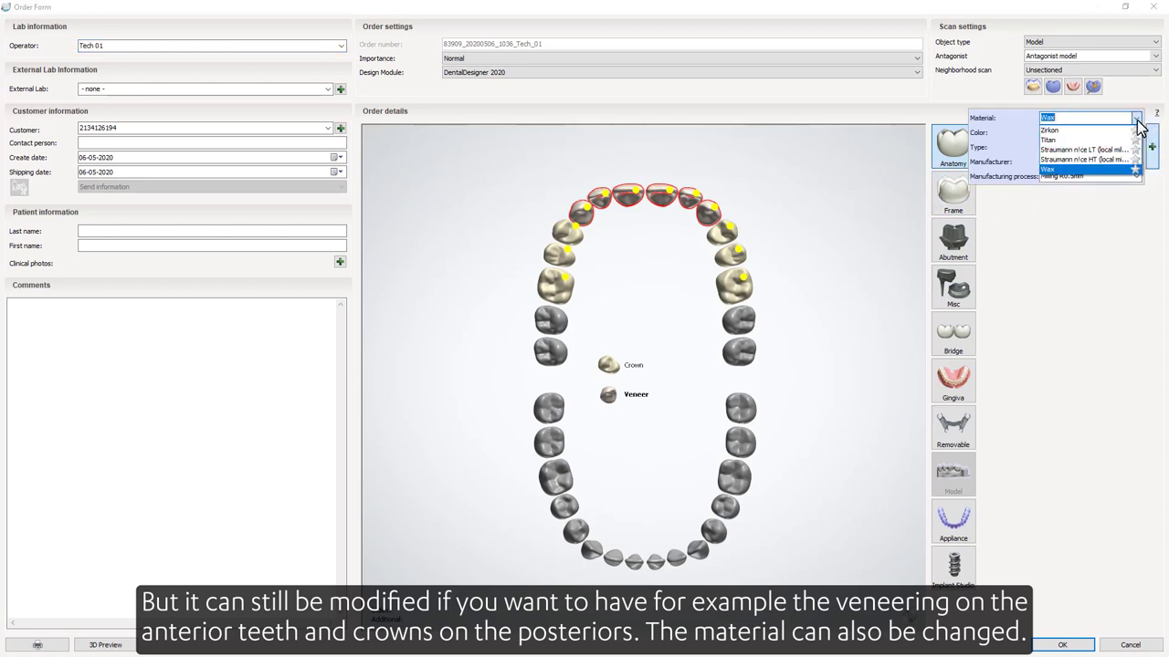
click(1121, 133)
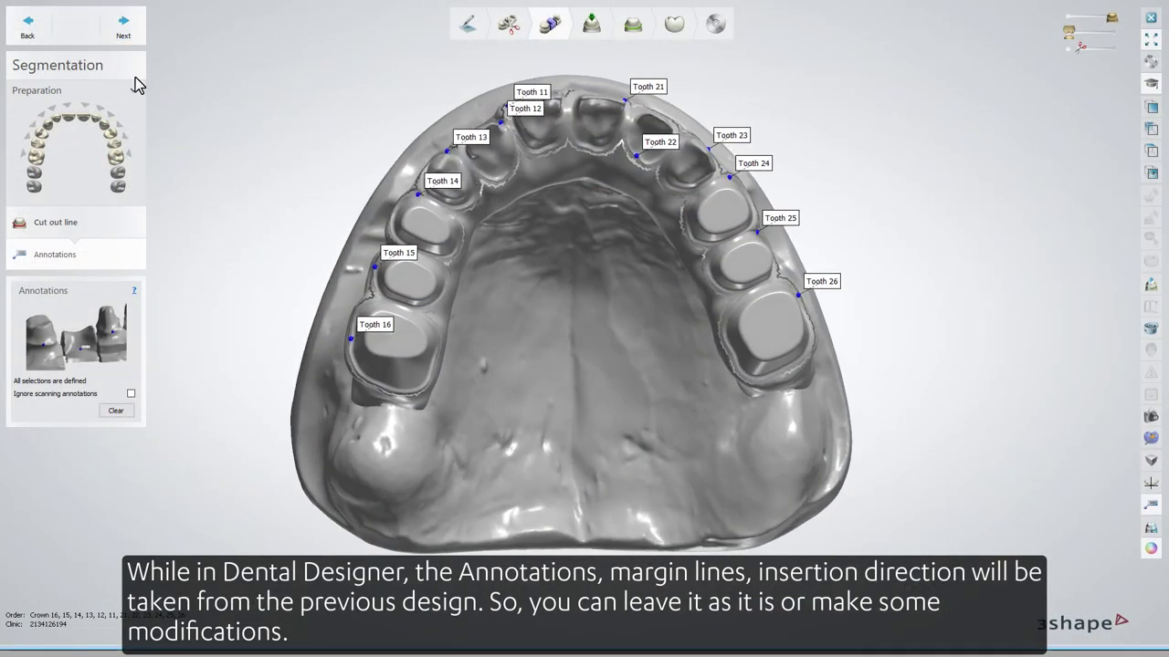
Accept the tooth annotations and tilt crown 16's insertion direction by one 2° step
click(123, 26)
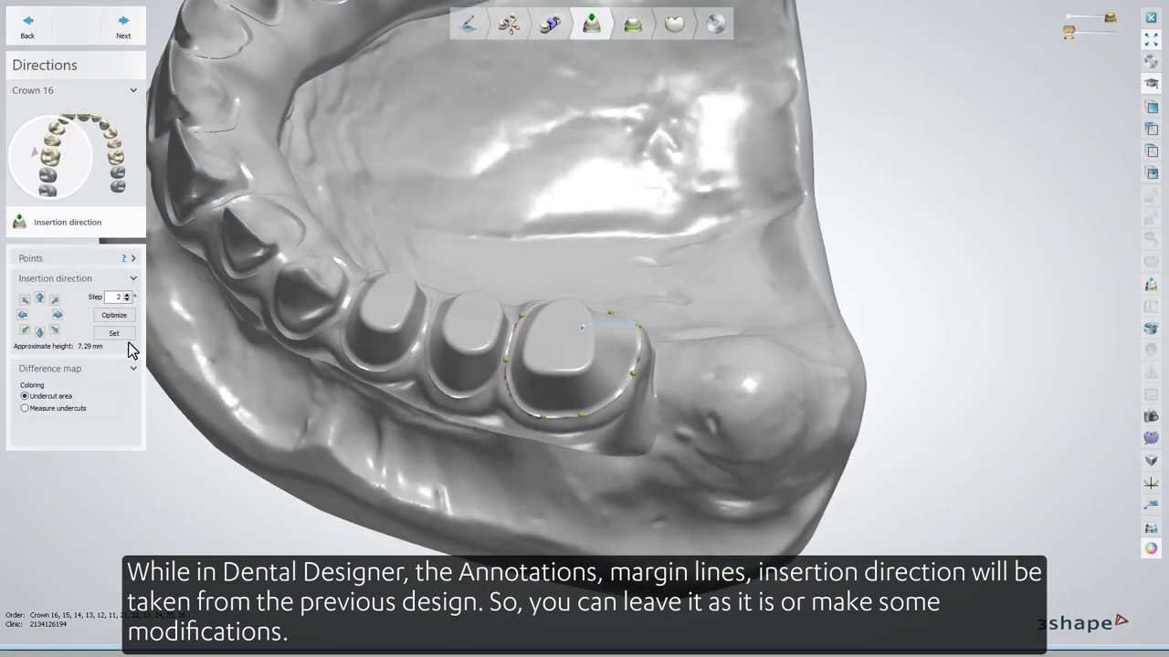
mouse_move(23, 316)
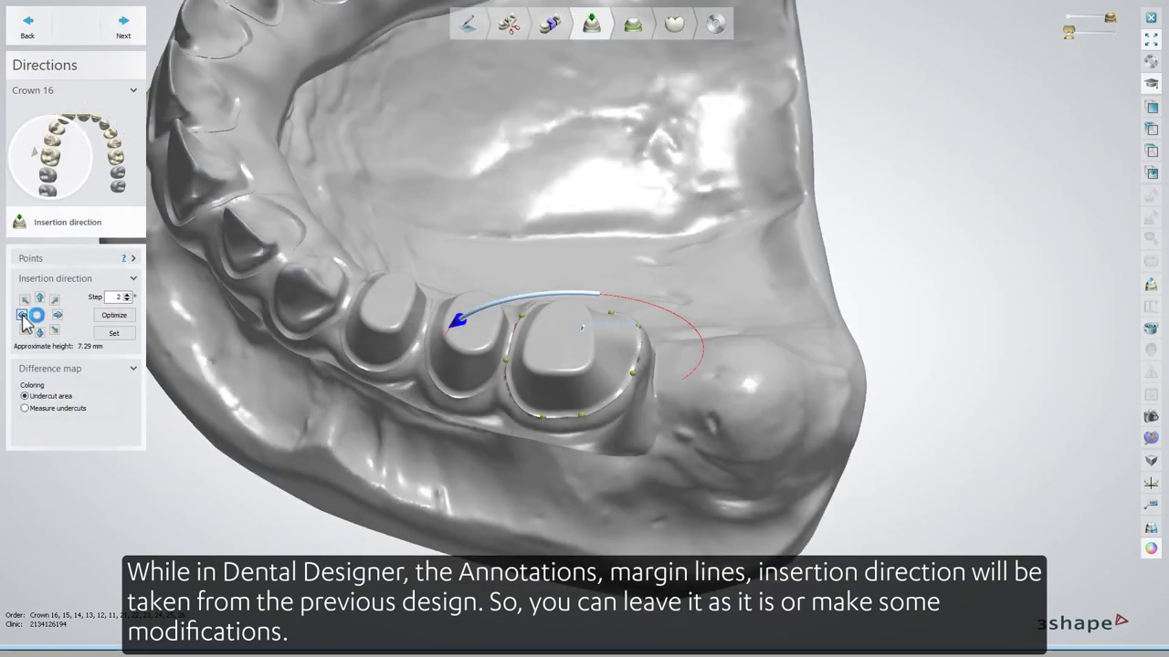
click(23, 315)
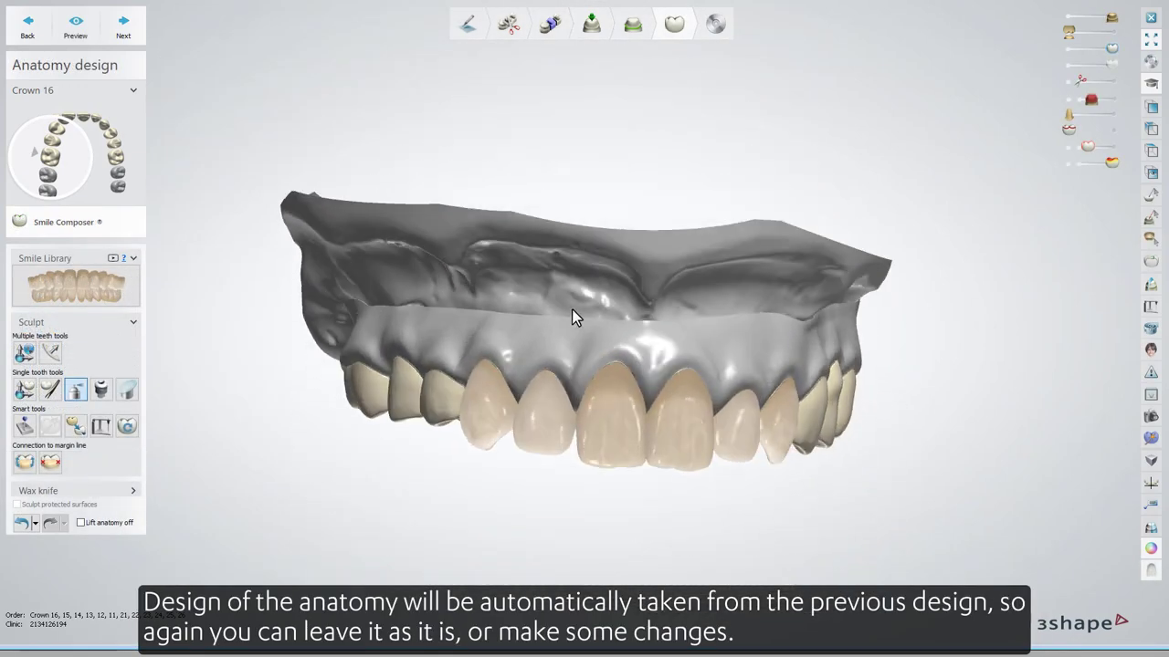
Open the wax knife settings for the crown and veneer anatomy, and proceed to the Save stage
click(53, 491)
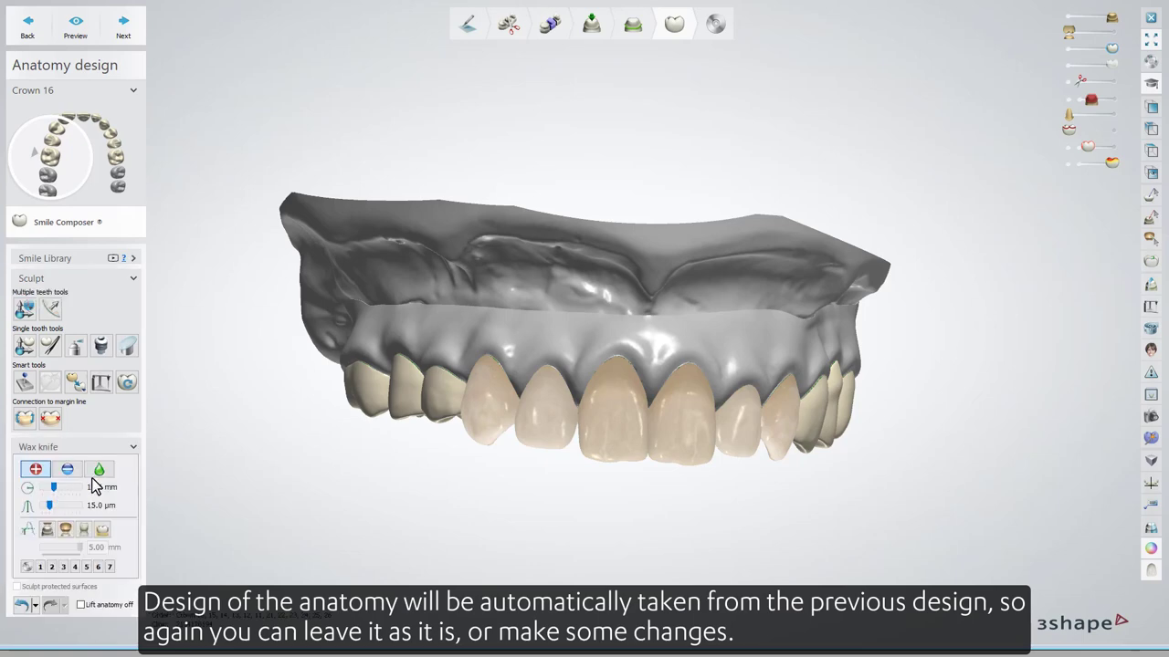
mouse_move(585, 389)
right_down()
mouse_move(545, 386)
mouse_move(588, 388)
right_up()
click(124, 22)
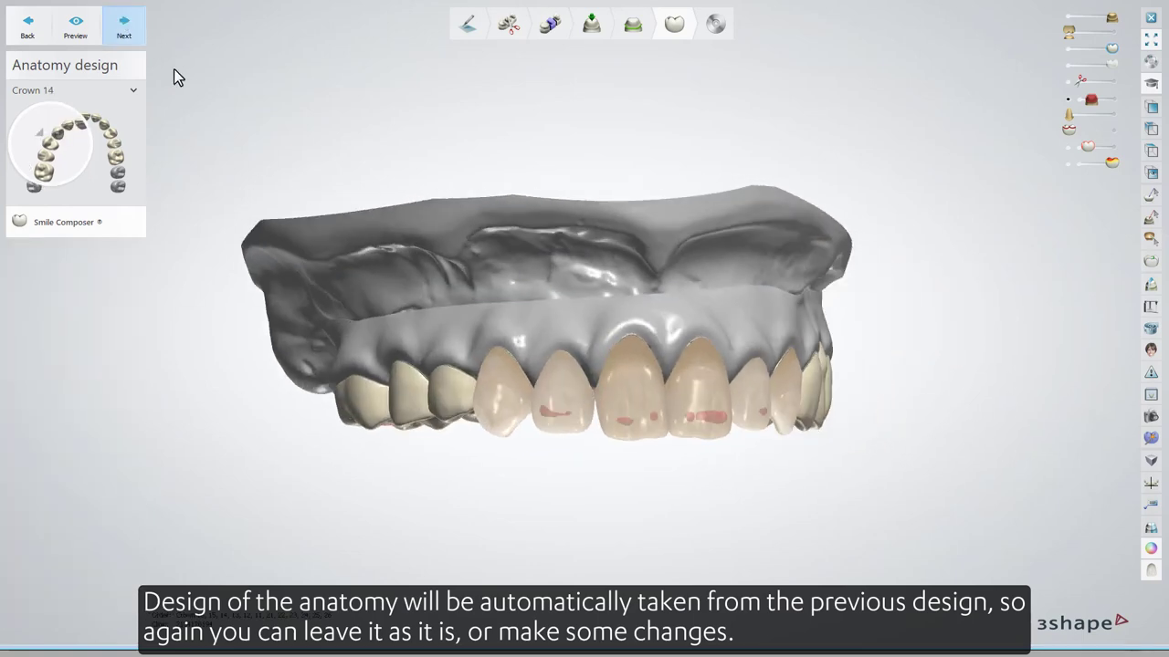
click(257, 358)
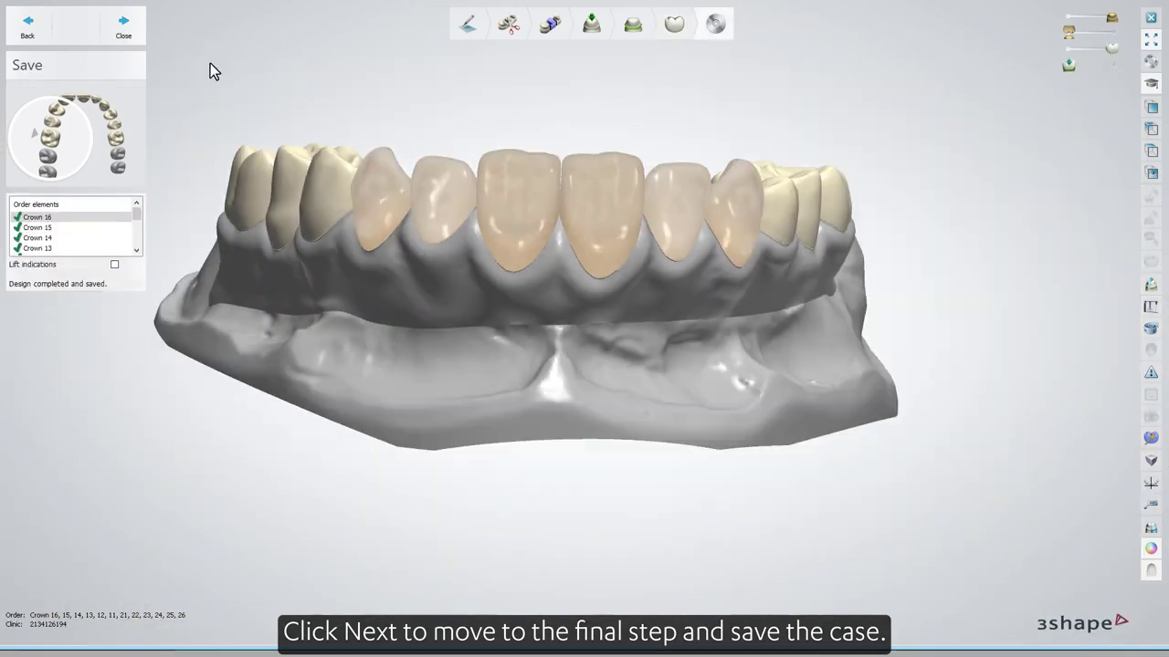
Inspect the saved crowns and veneers from the front and above, and lift the indications off the bridge
middle_drag(210, 63, 279, 89)
right_drag(280, 89, 282, 123)
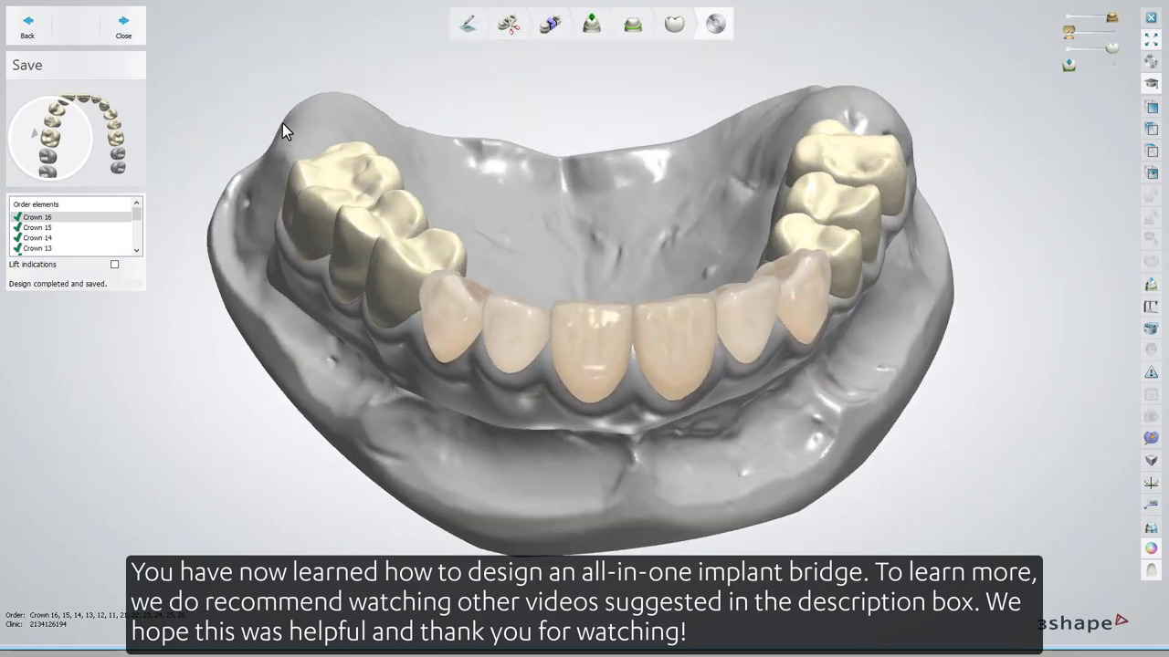
click(114, 264)
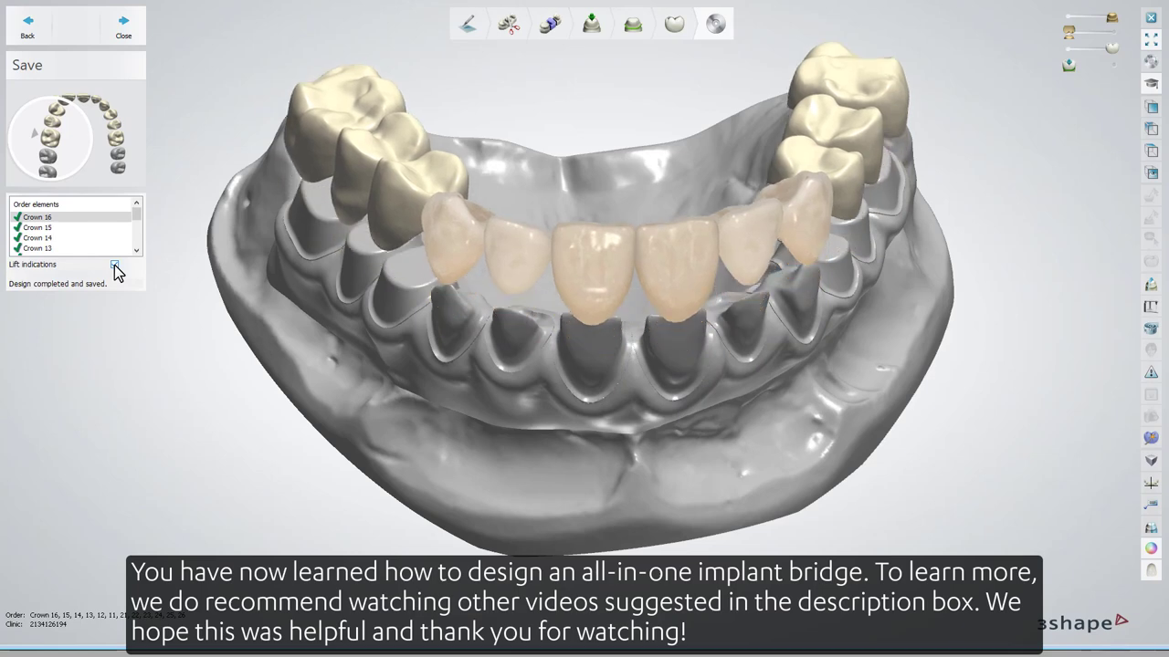